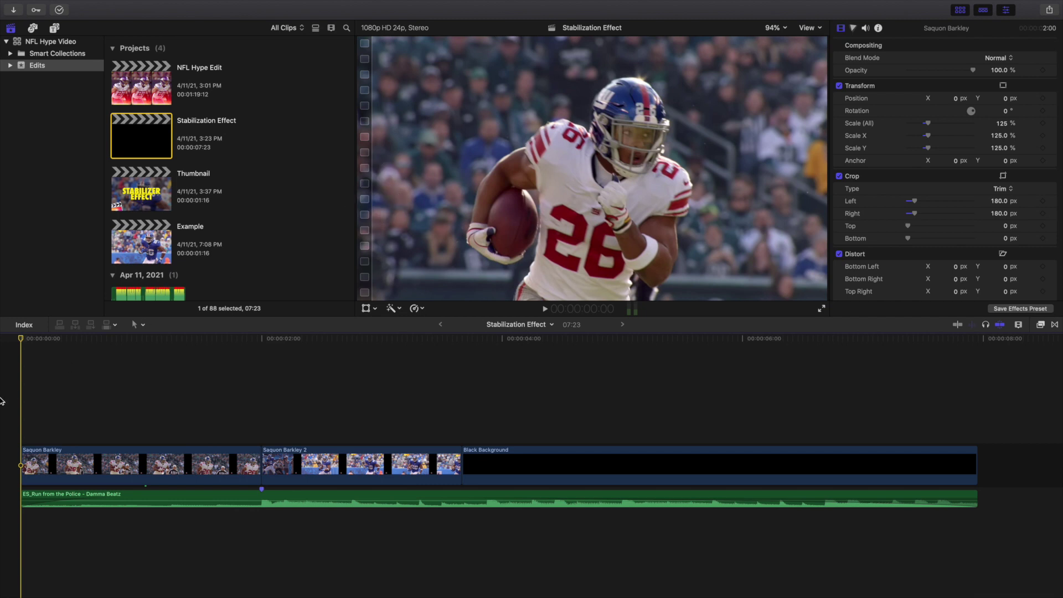
Play the Stabilization Effect project repeatedly, examining the player's helmet position before and after the cut at 2:00
key(space)
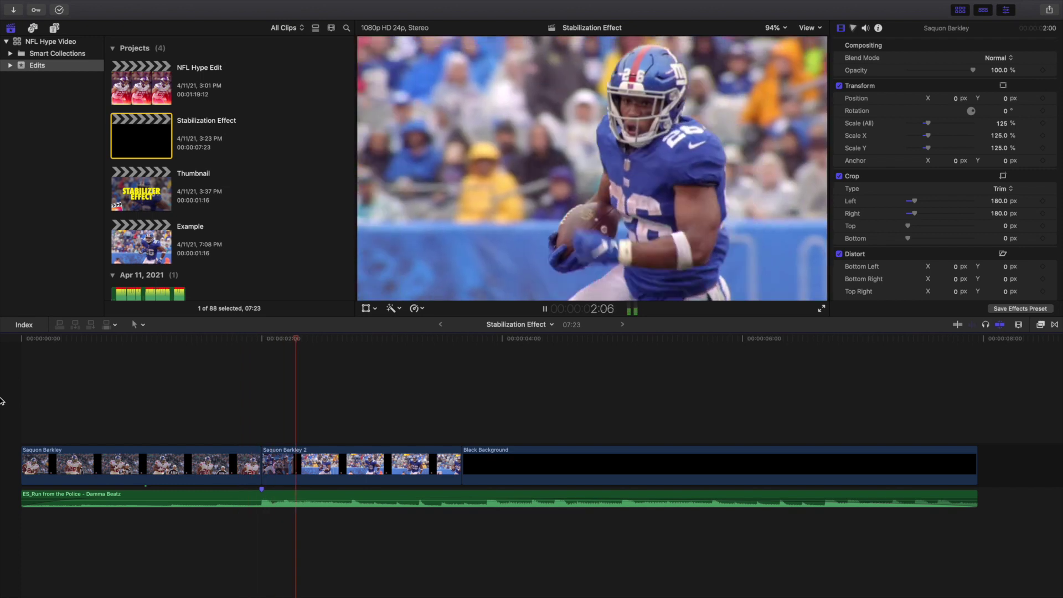
key(space)
click(129, 425)
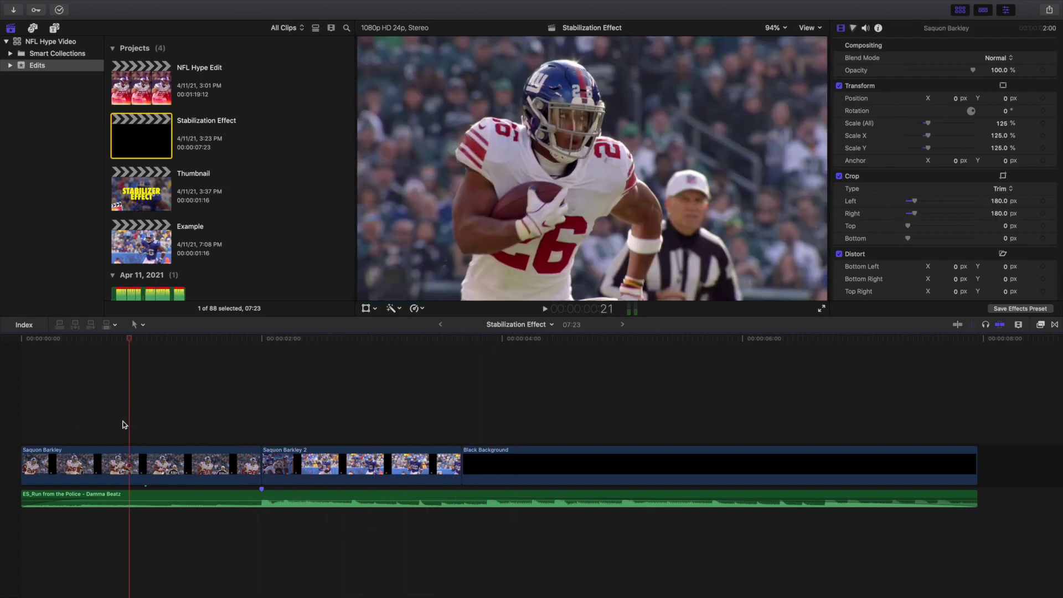
click(261, 421)
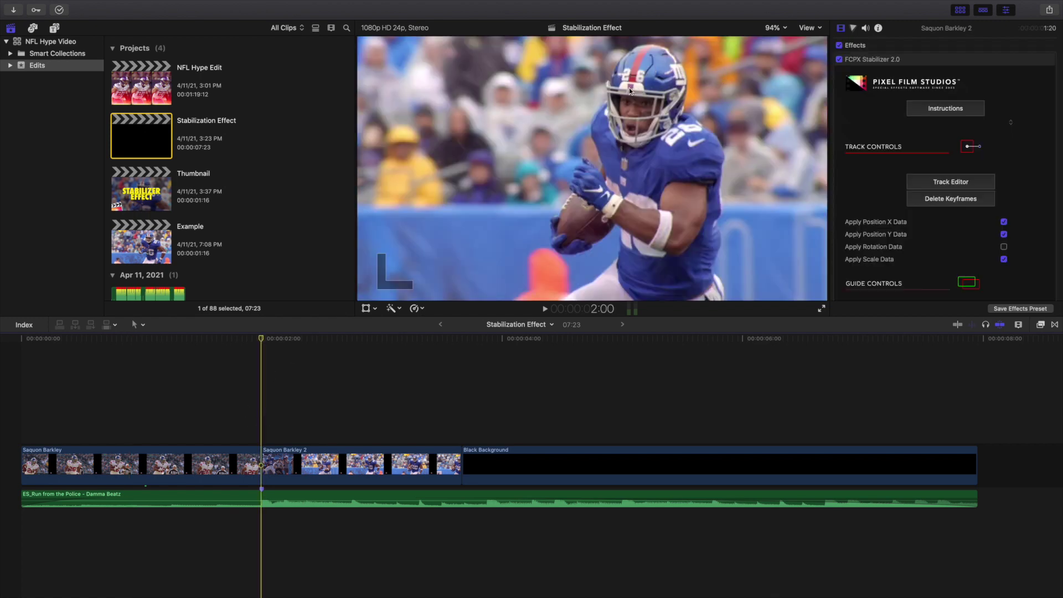
key(space)
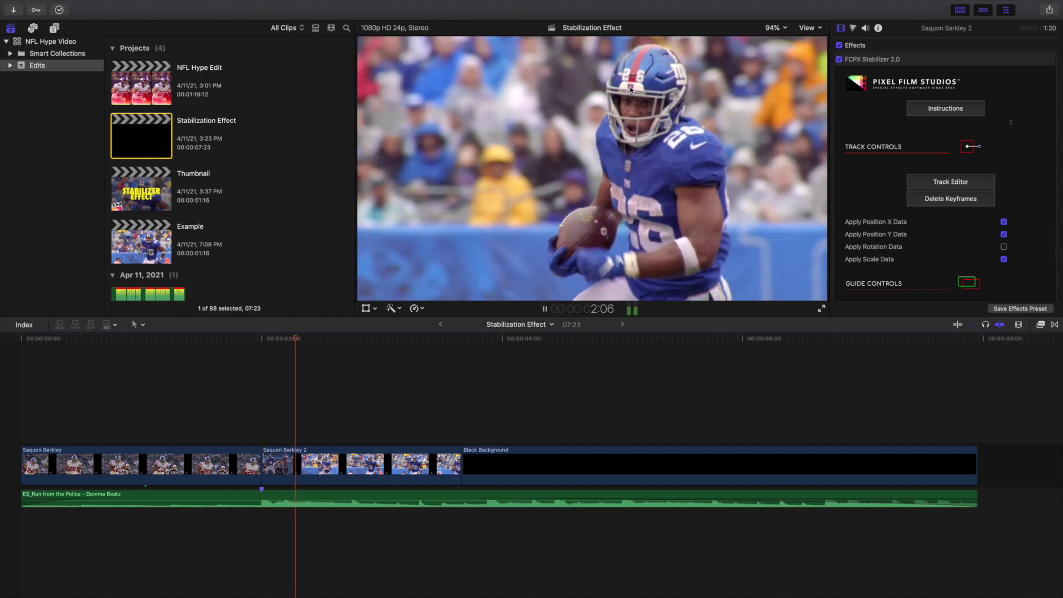
key(space)
click(262, 395)
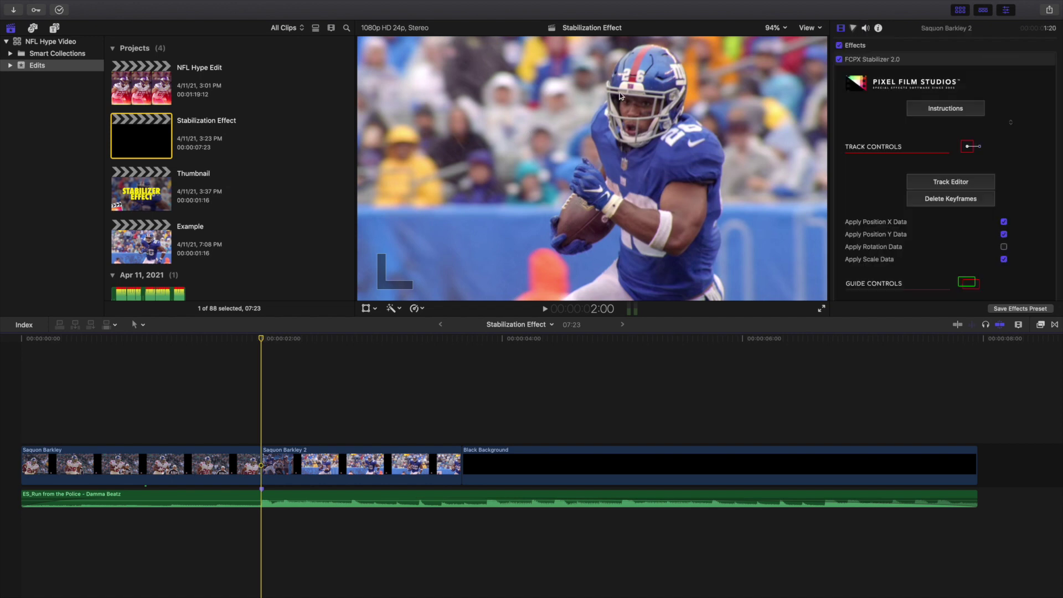
key(space)
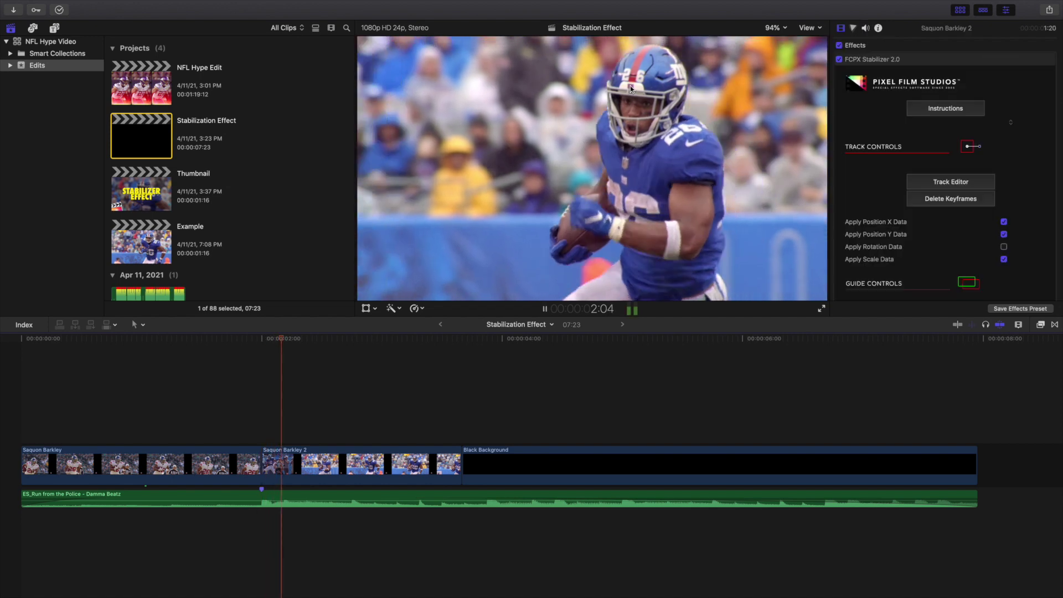
key(space)
click(8, 399)
key(space)
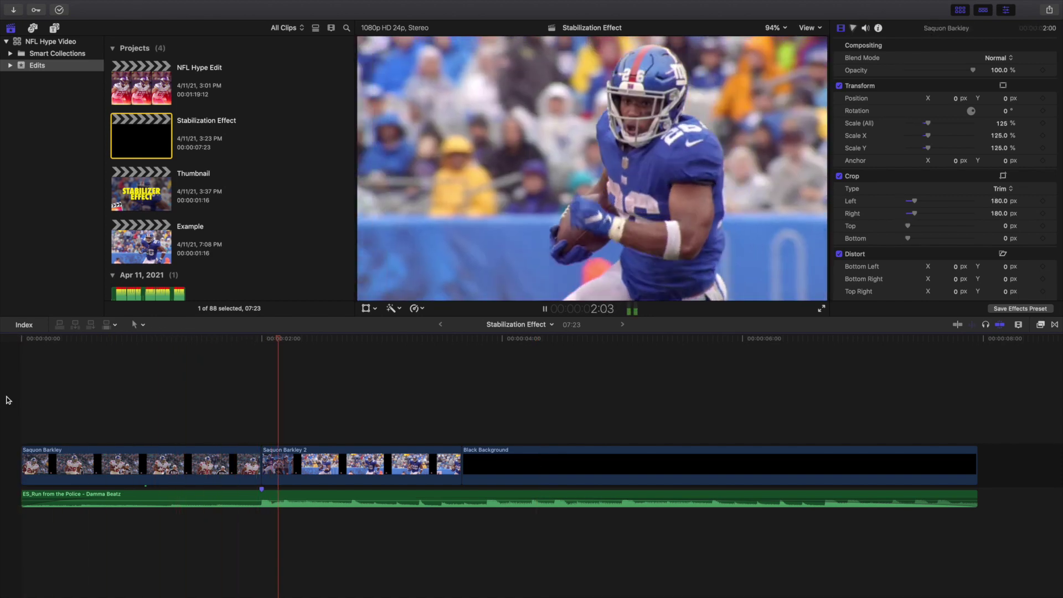
key(space)
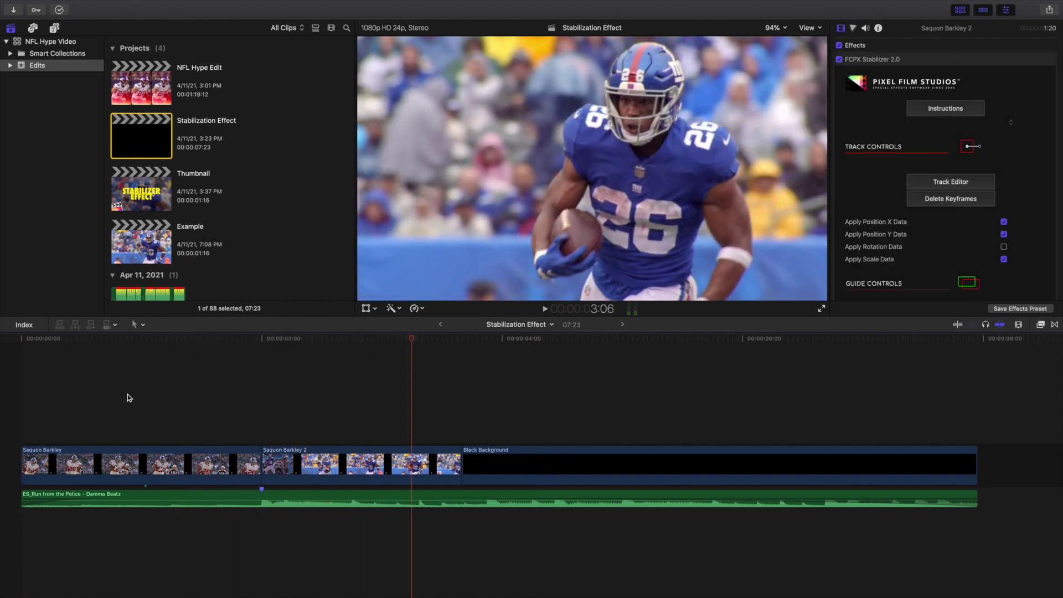
click(126, 397)
key(space)
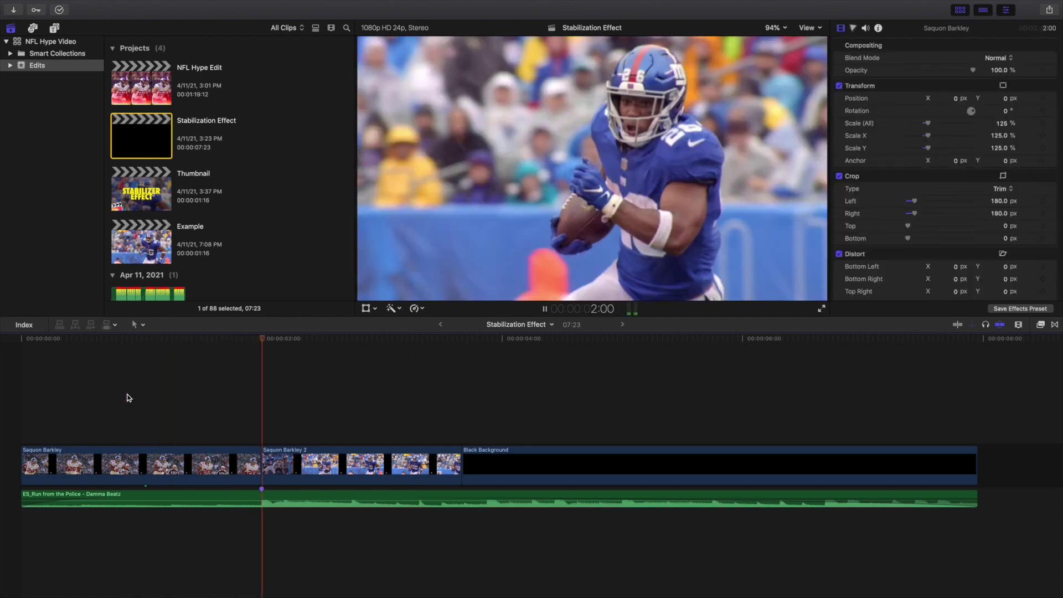
key(space)
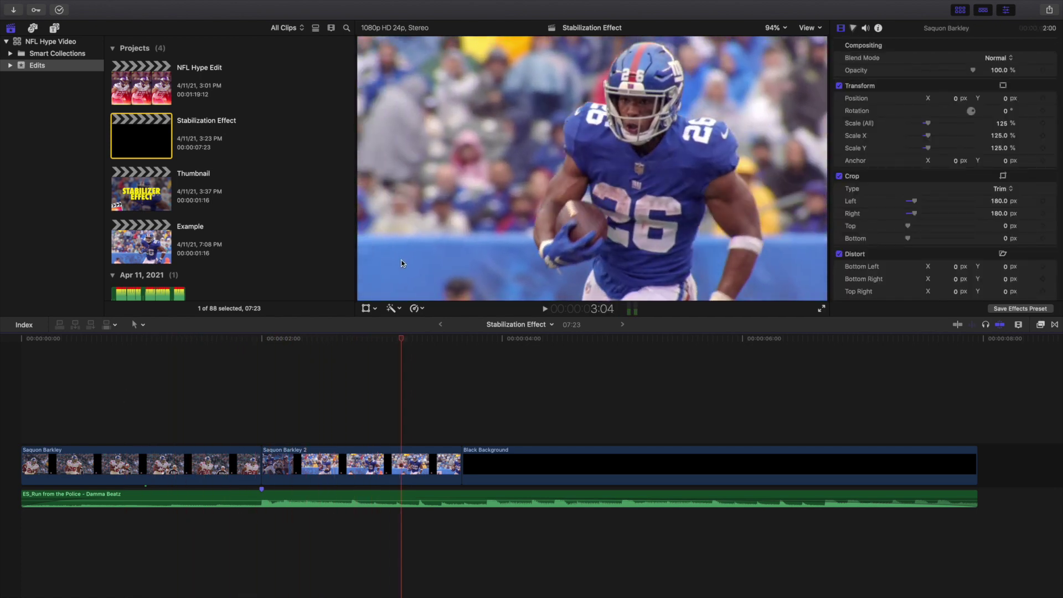
click(267, 415)
key(space)
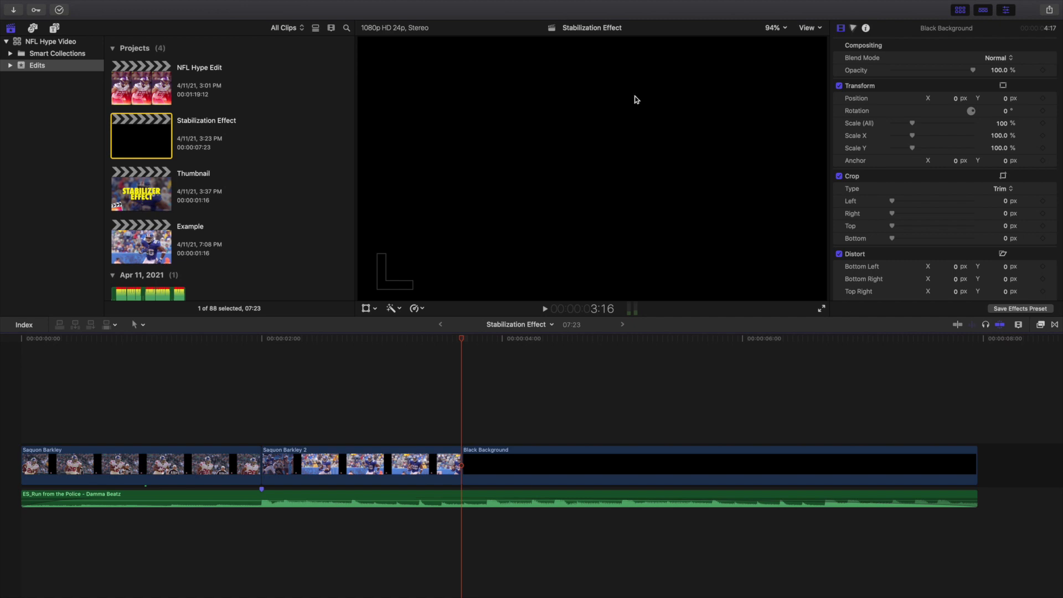
click(2, 381)
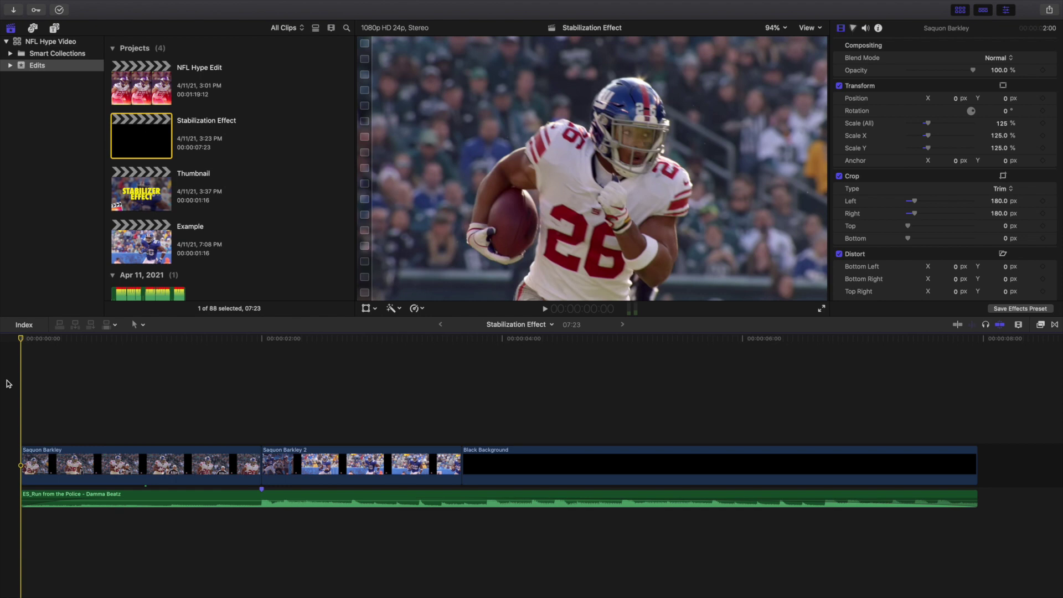
Open the Example project and apply the FCPX Stabilizer 2.0 effect to its Saquon Barkley 2 clip
double_click(137, 255)
click(12, 427)
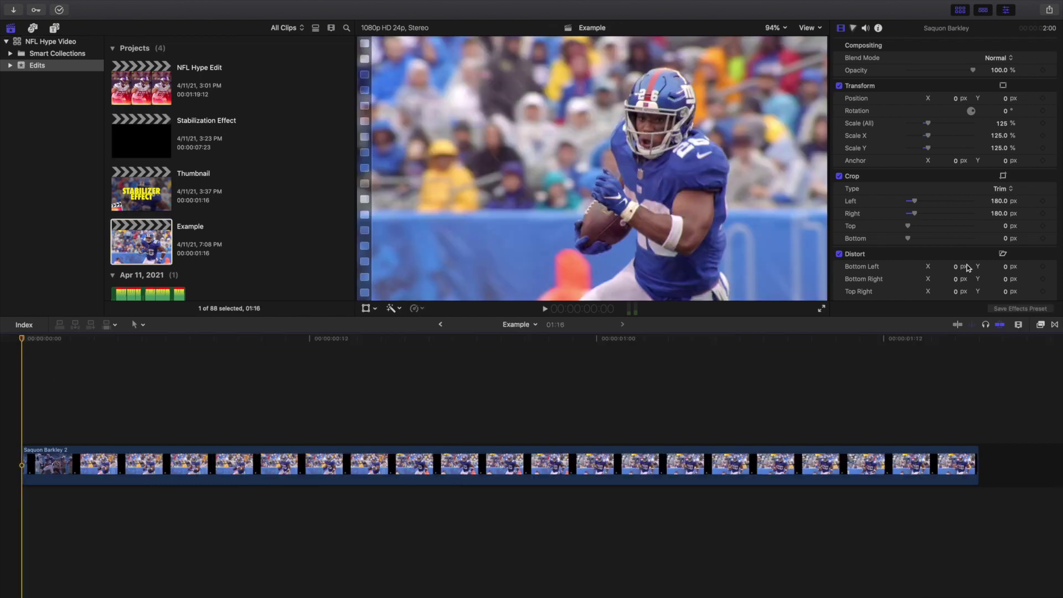
click(1042, 325)
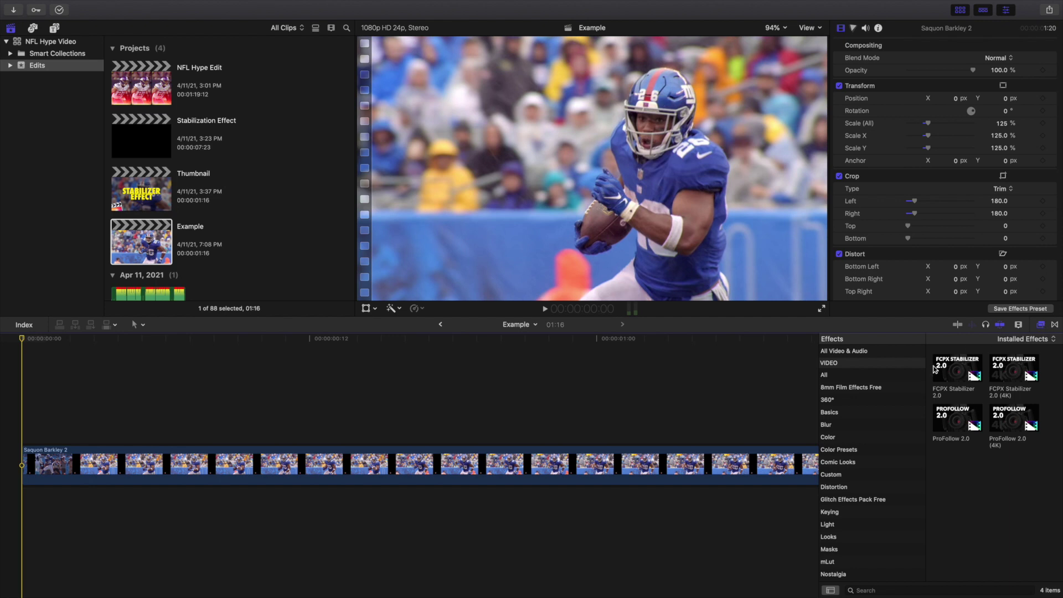
scroll(863, 426, down, 3)
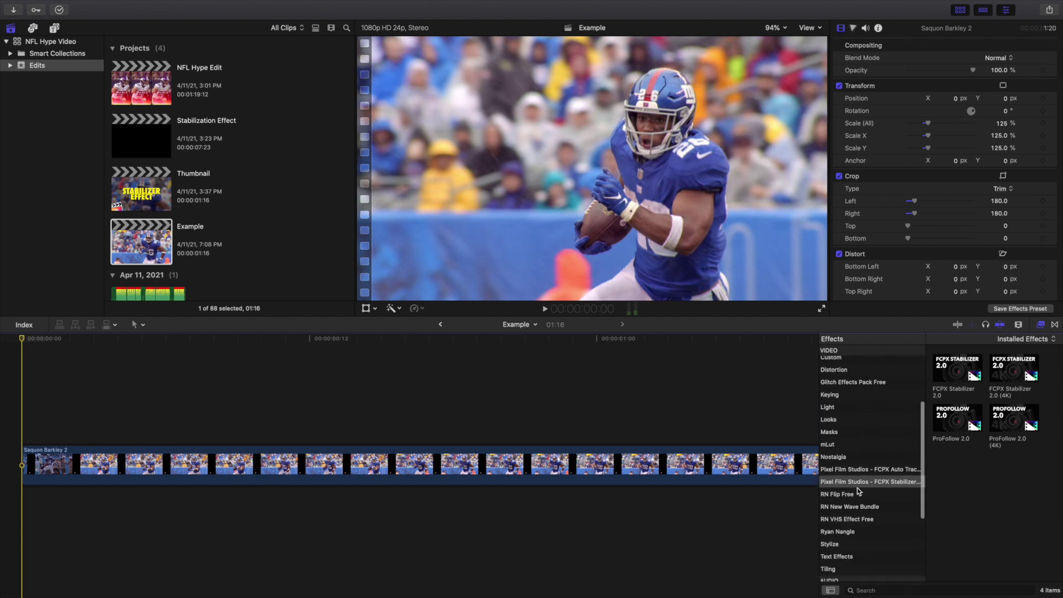
click(888, 482)
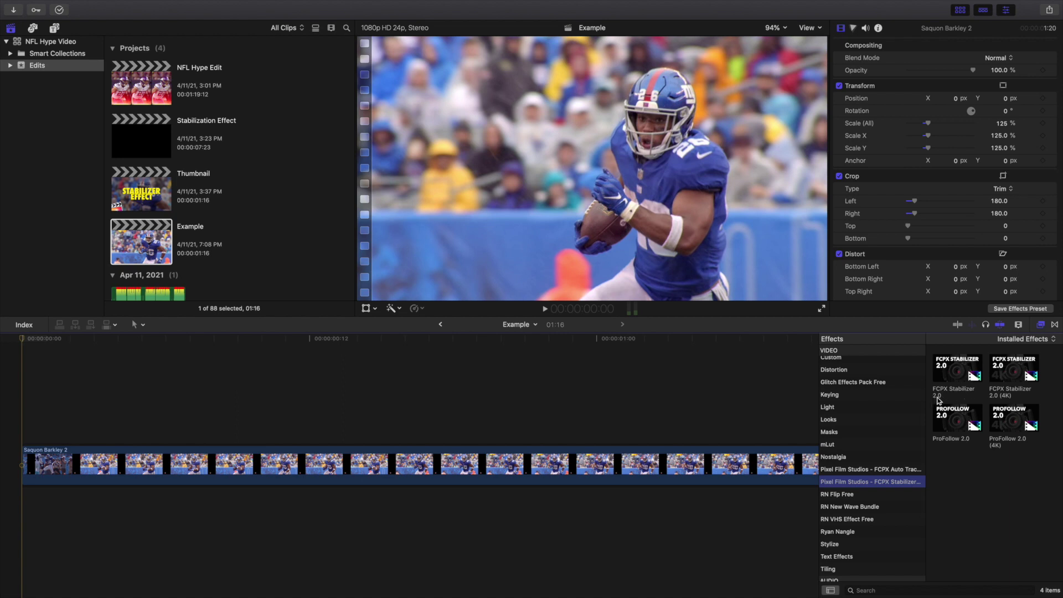
drag(953, 374, 677, 459)
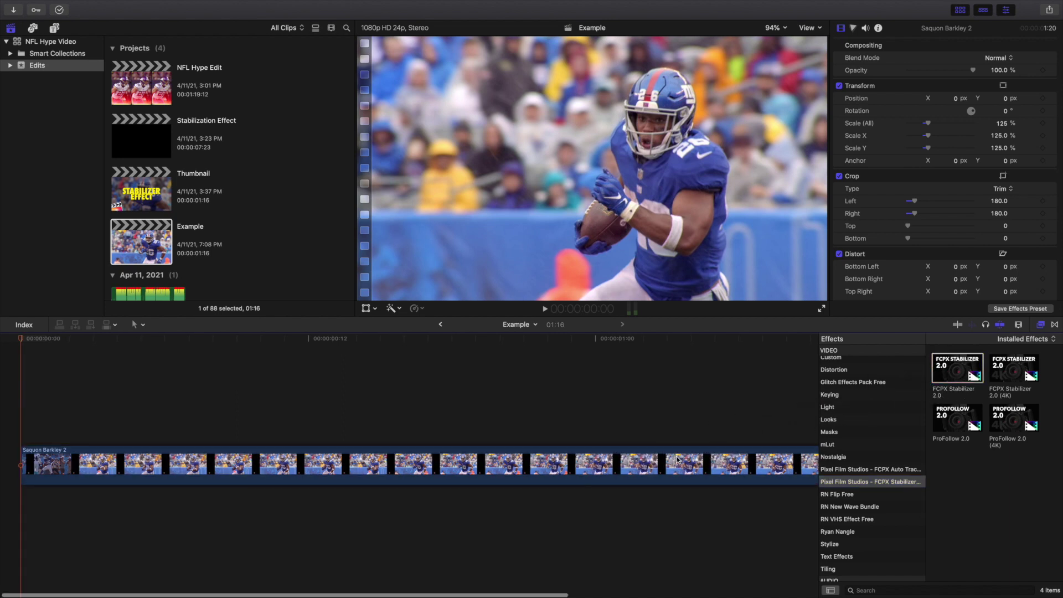
click(1040, 324)
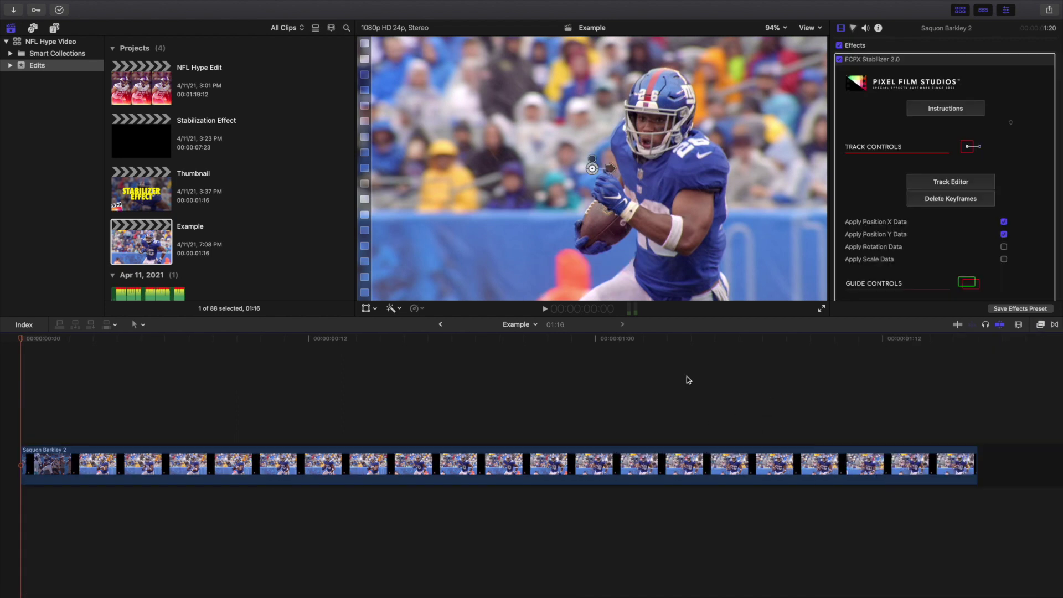
Open the clip's Track Editor, set Track Quality to 100% and Tracking Type to Position + Scale + Rotation
click(51, 457)
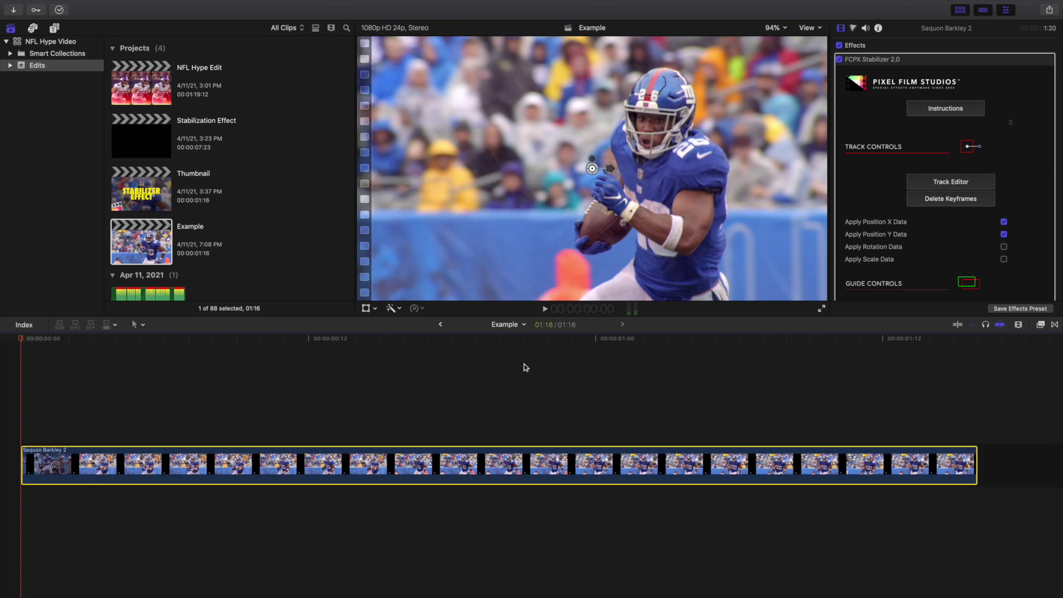
click(951, 186)
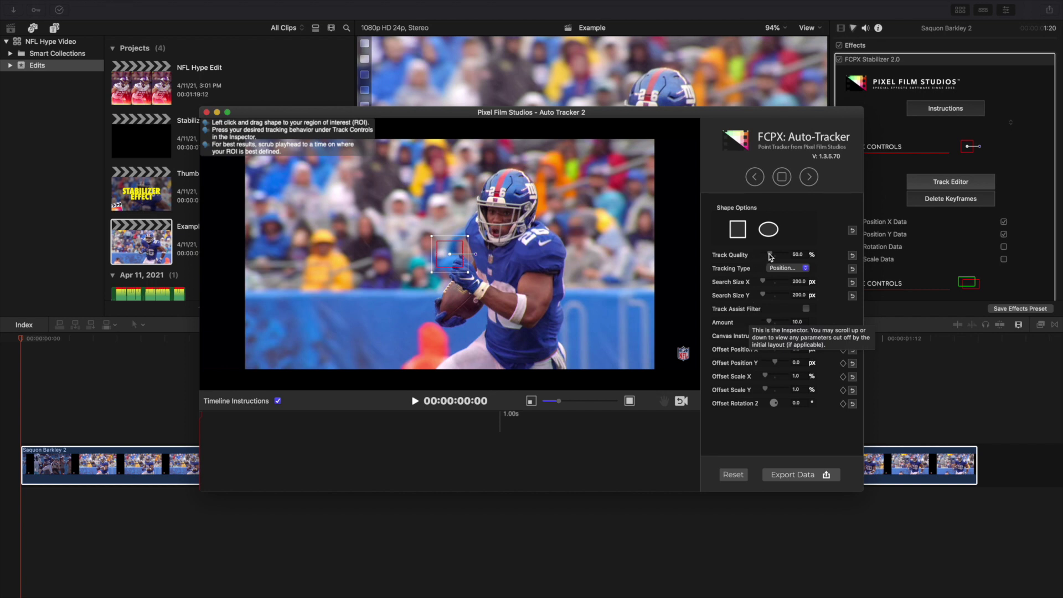
drag(771, 254, 808, 252)
click(783, 269)
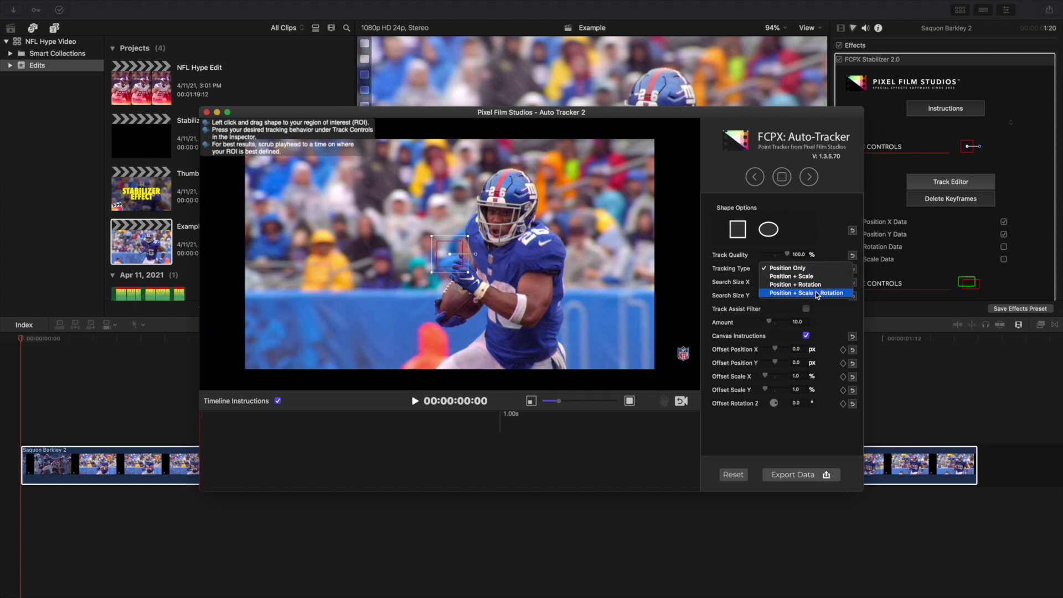
click(815, 295)
click(821, 295)
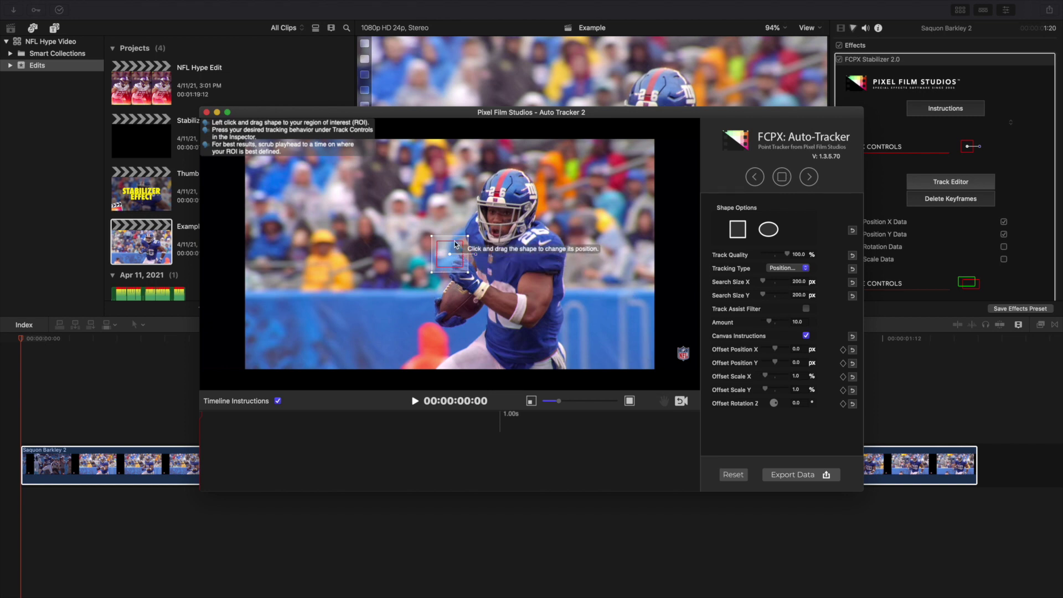
Shrink the tracking rectangle to about 0.51 by 0.56 scale and centre it on the logo at the front of the player's helmet
drag(450, 261, 522, 201)
drag(558, 401, 594, 401)
click(664, 401)
drag(659, 312, 584, 375)
click(664, 401)
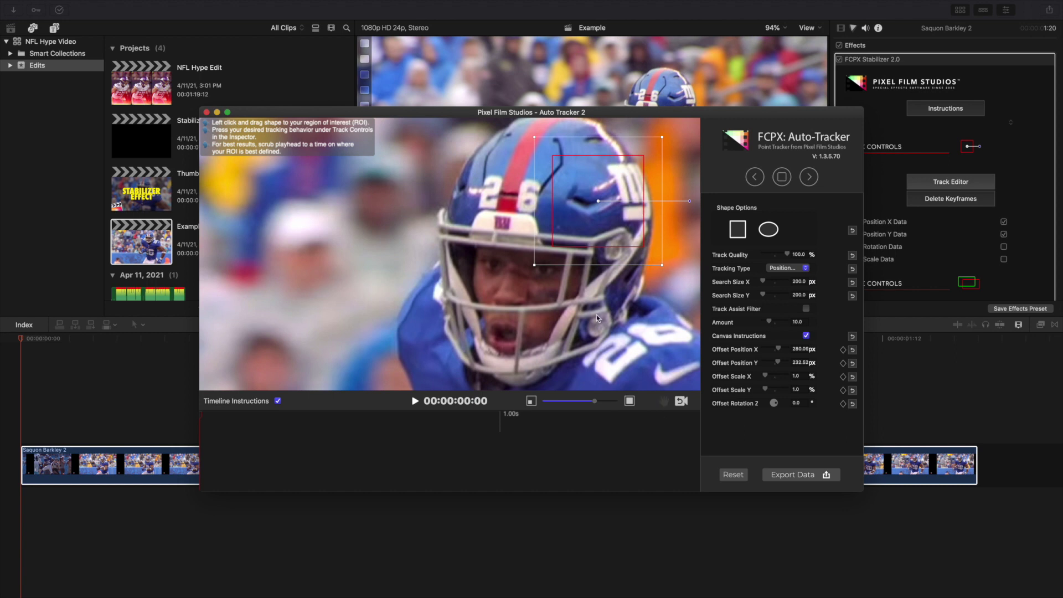
drag(534, 265, 566, 240)
drag(605, 206, 505, 227)
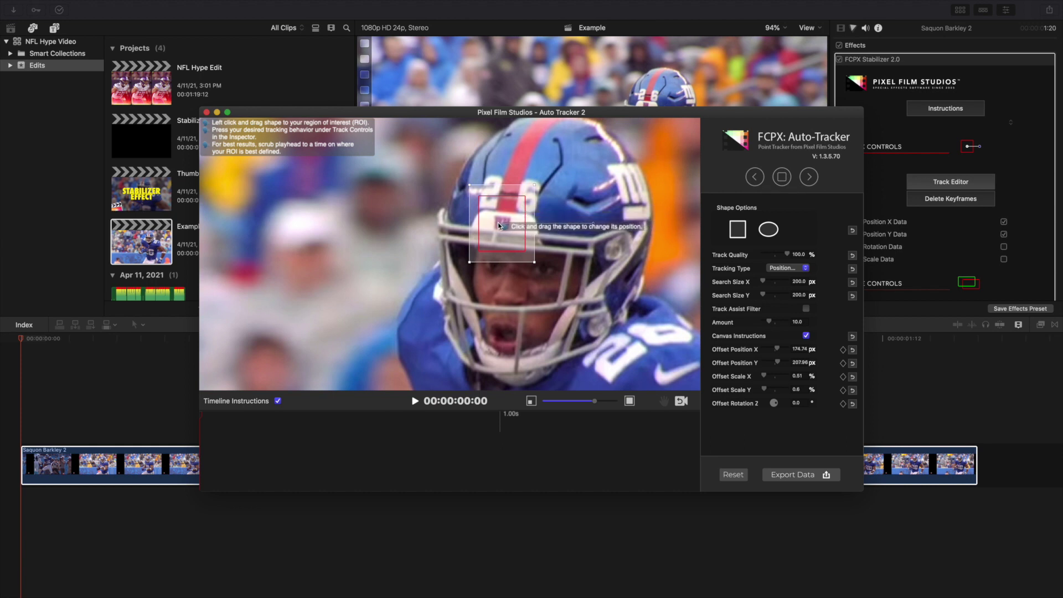
click(489, 248)
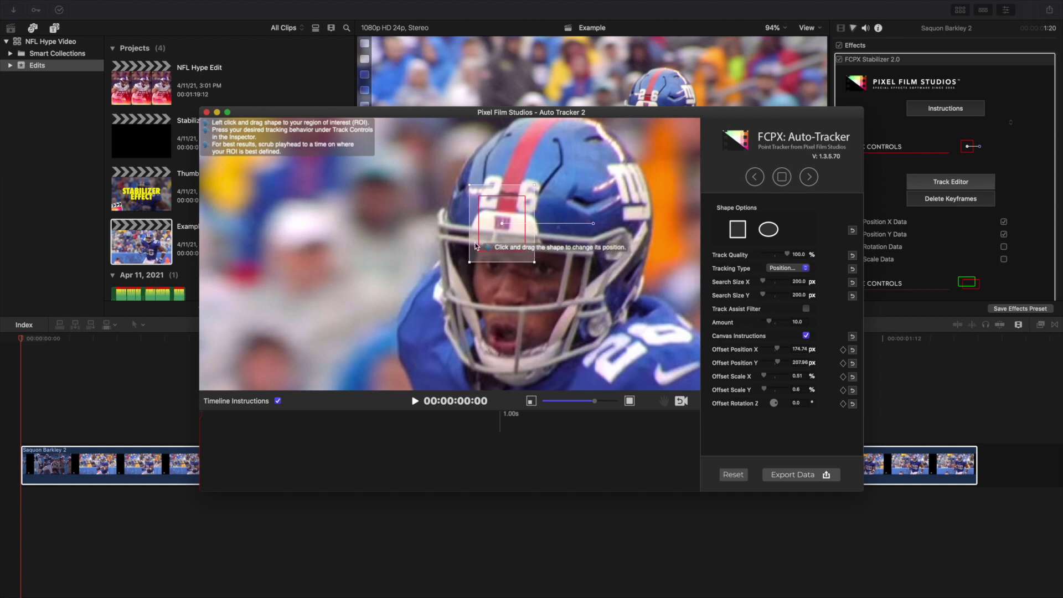
drag(469, 263, 470, 259)
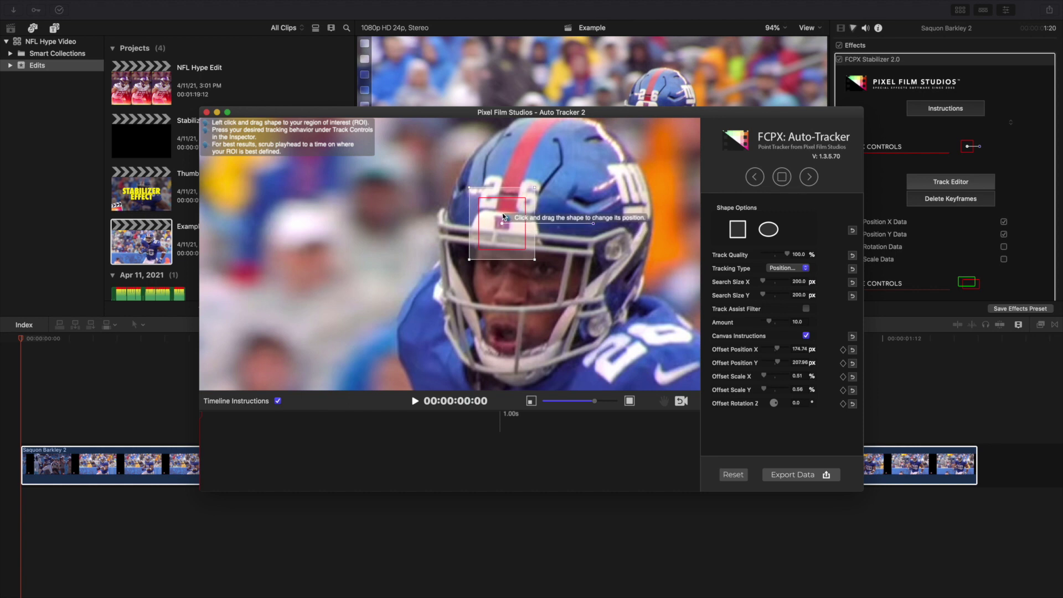
click(789, 269)
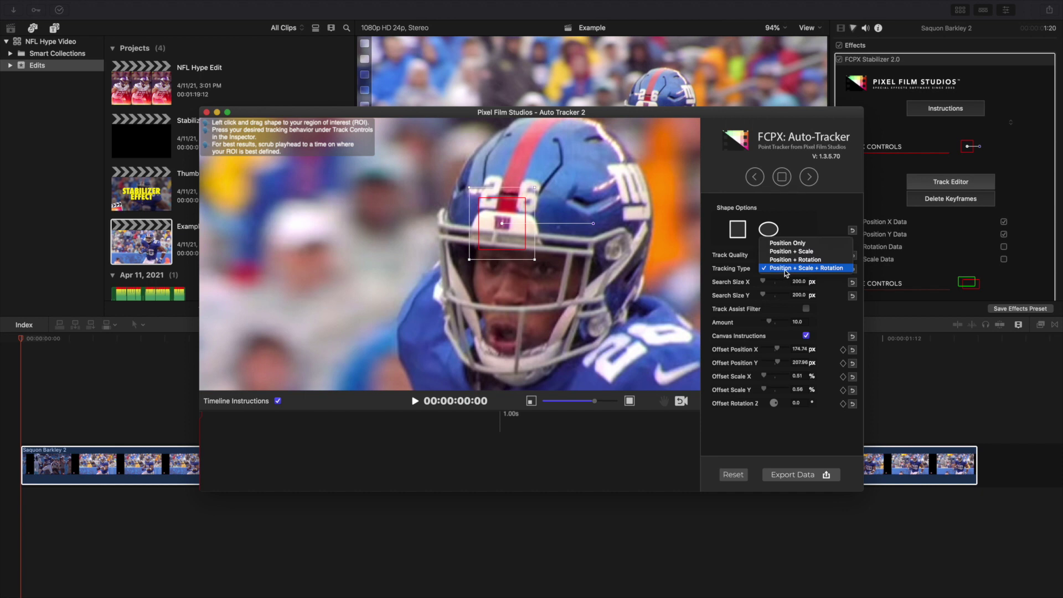
click(787, 271)
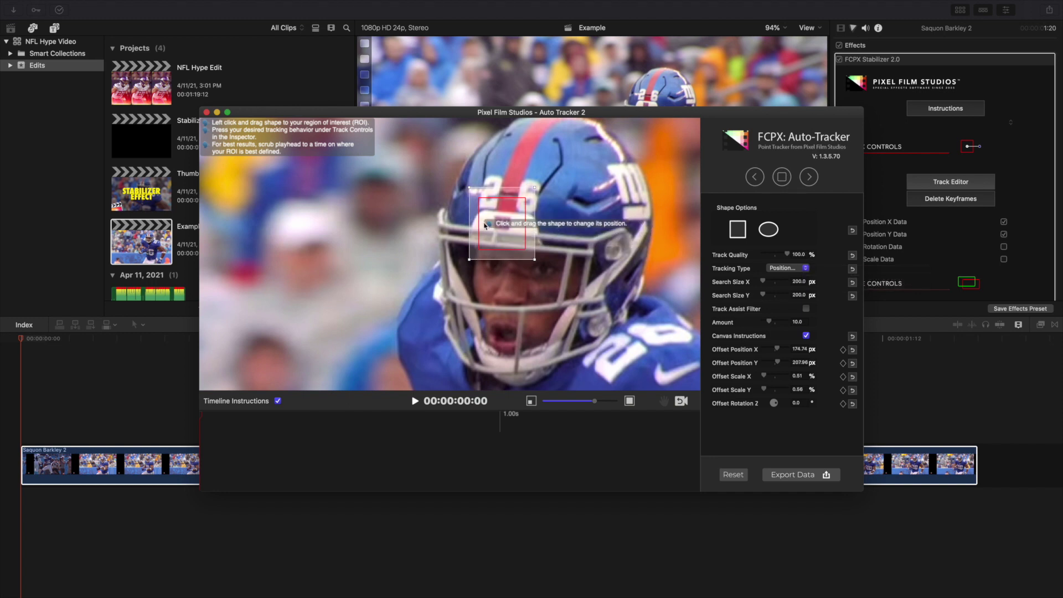
click(502, 220)
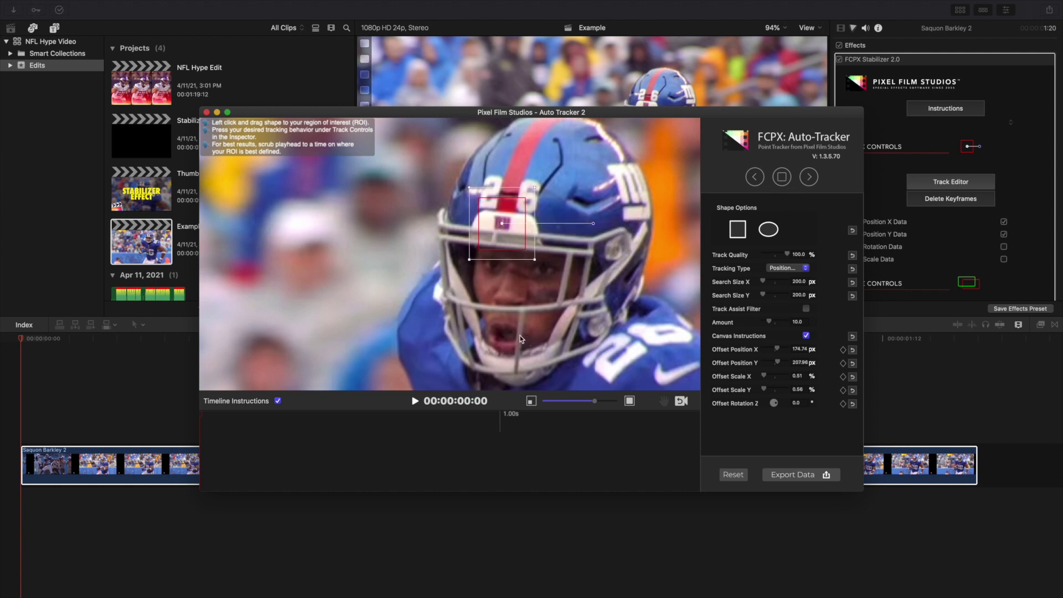
click(494, 219)
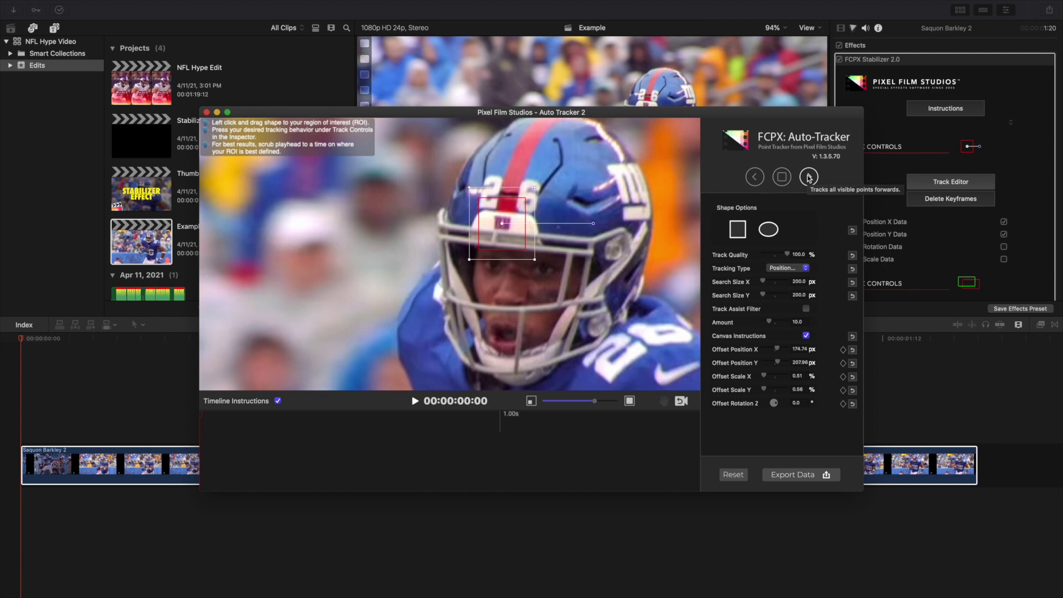
Track the helmet logo forwards through the whole clip and export the tracking data to the stabilizer effect
drag(594, 401, 570, 404)
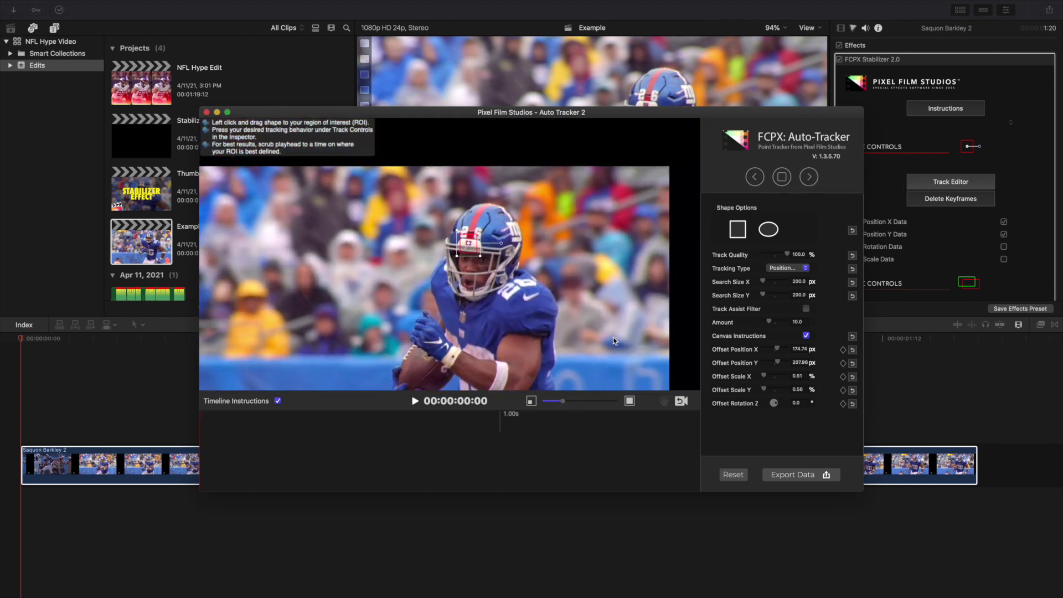
click(809, 178)
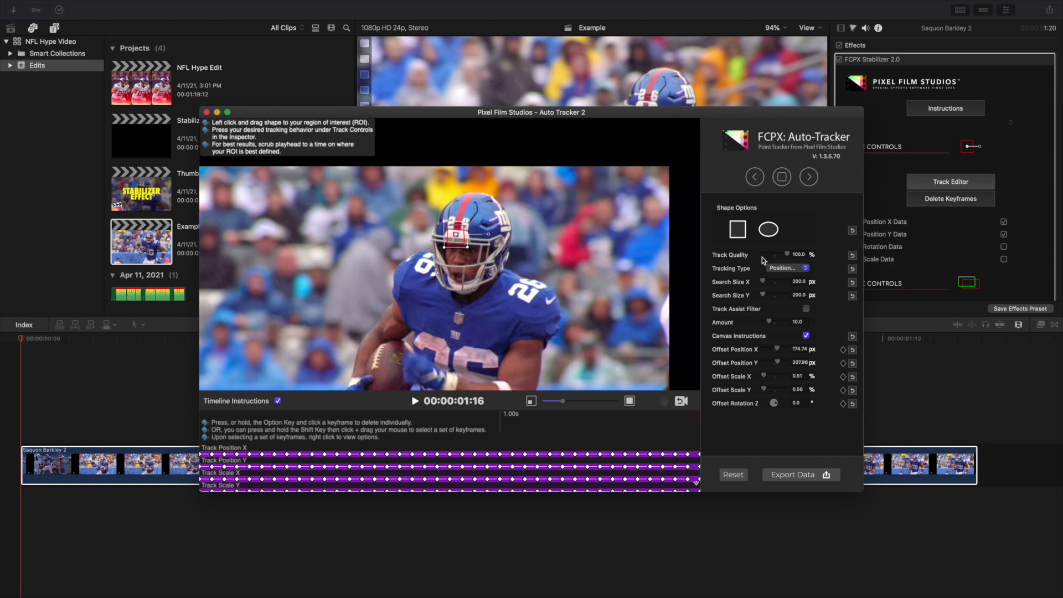
click(779, 269)
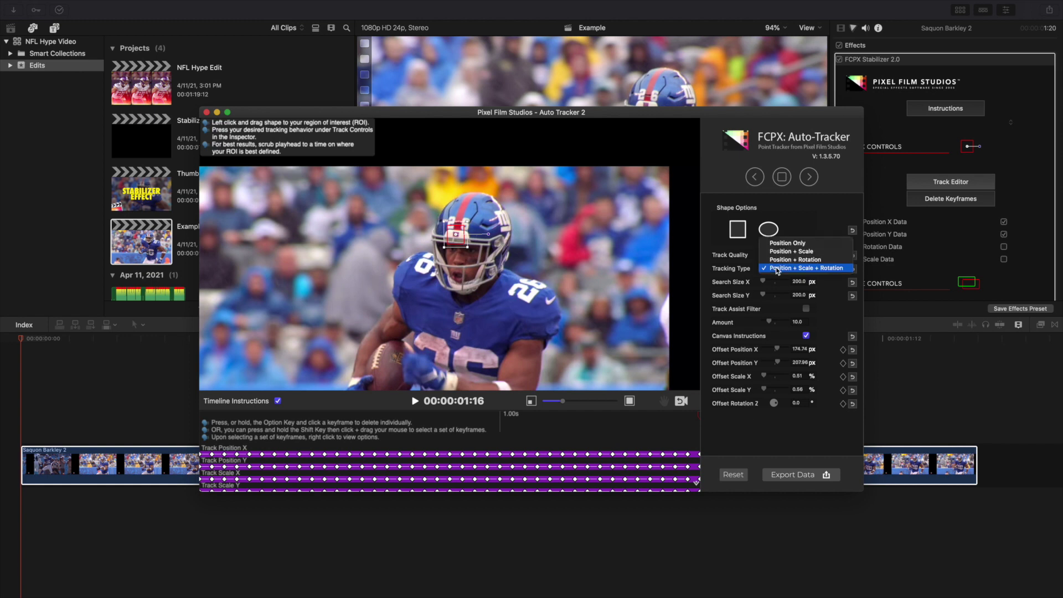
click(778, 269)
click(797, 475)
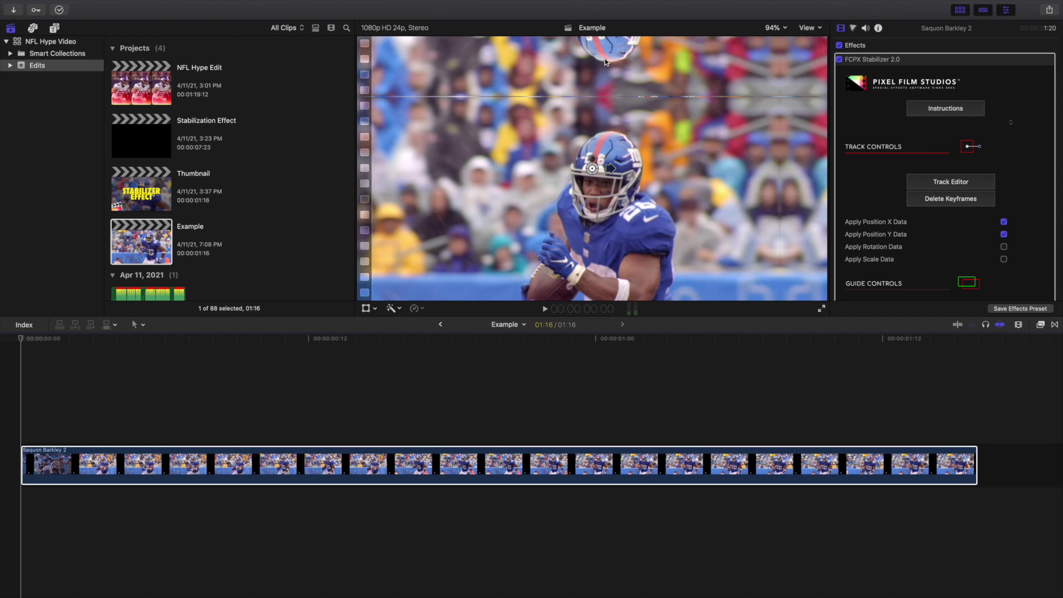
Play the stabilized clip from its start to check how steadily the helmet is held in place
click(9, 450)
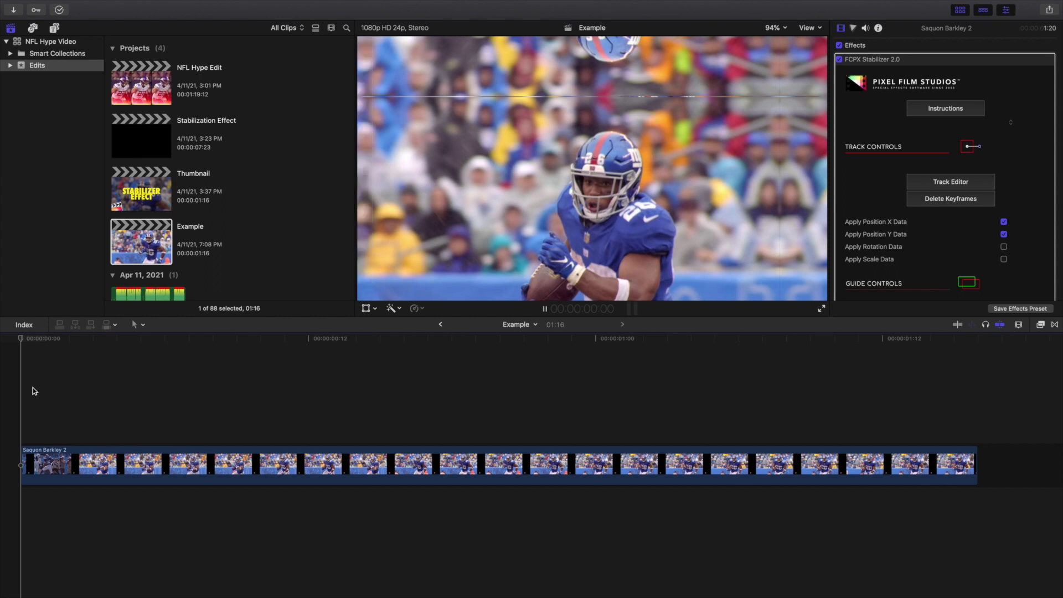
key(space)
click(32, 389)
key(space)
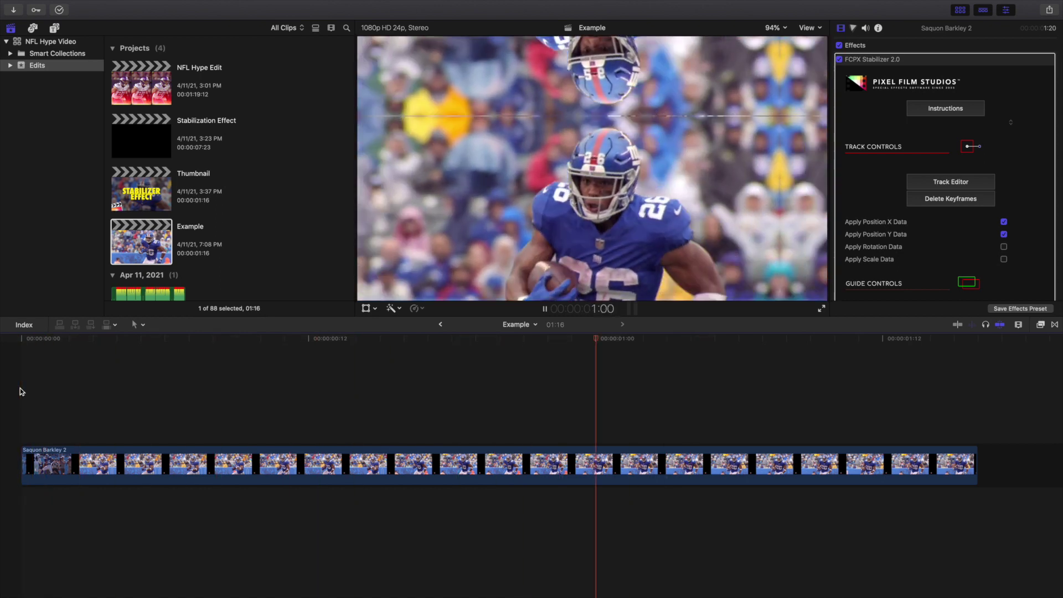
click(20, 392)
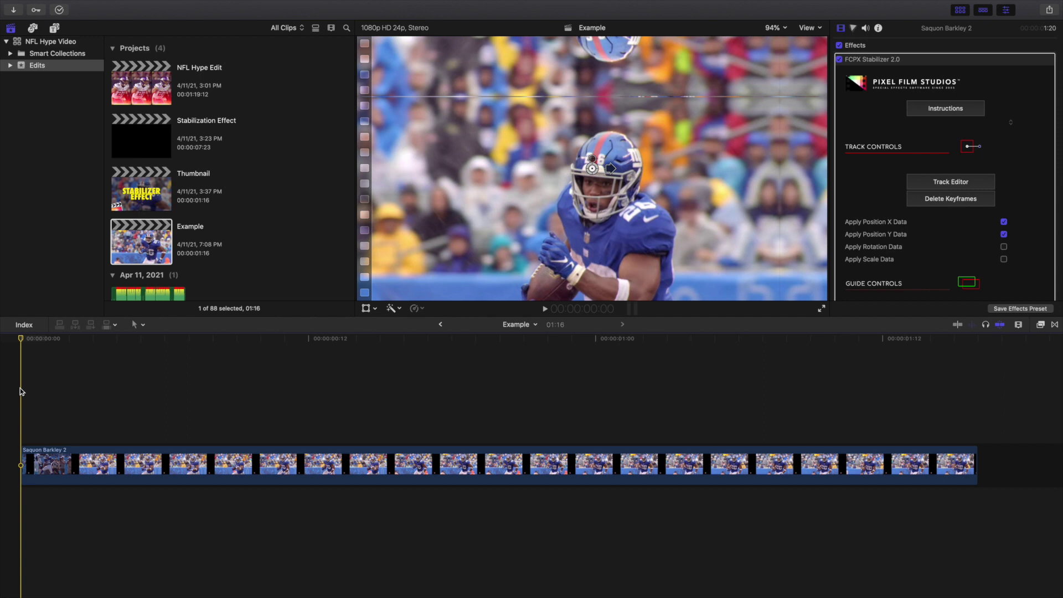
Turn on the stabilizer's guide and set its Offset Scale to 5
scroll(928, 226, down, 8)
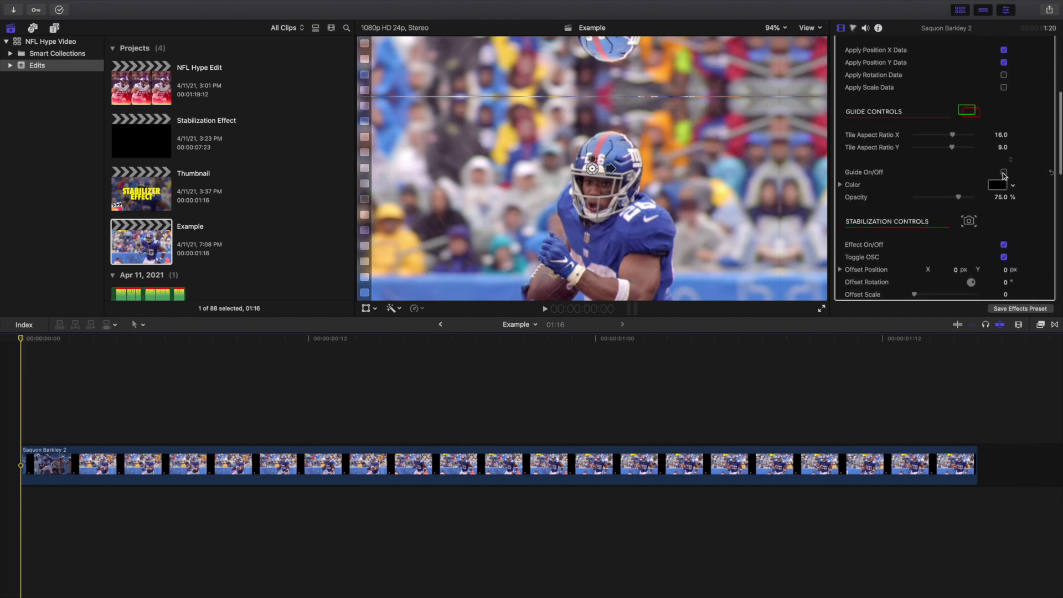
click(1004, 173)
scroll(945, 203, down, 3)
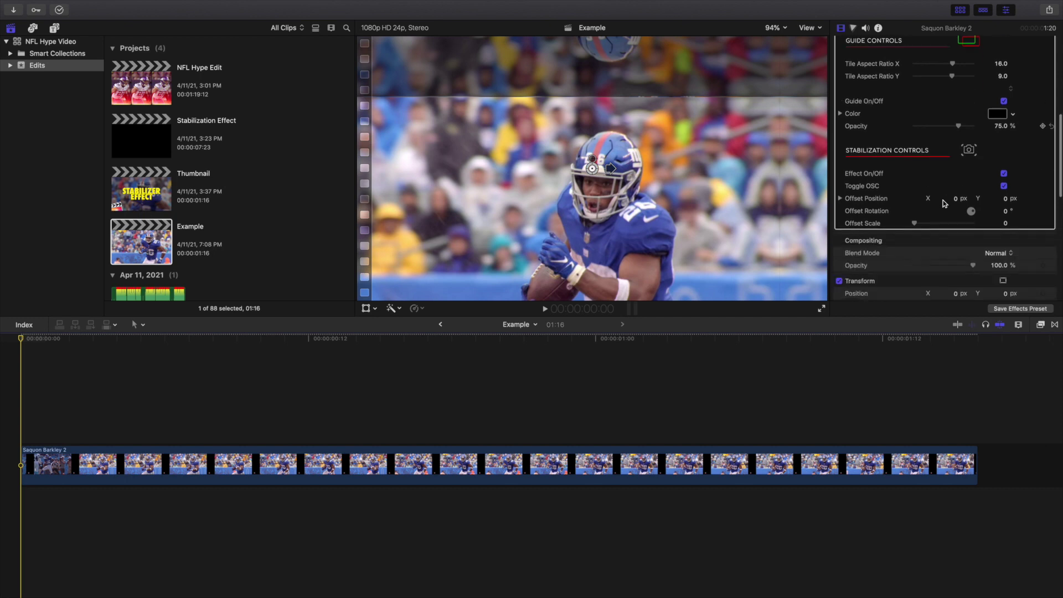
scroll(942, 205, up, 3)
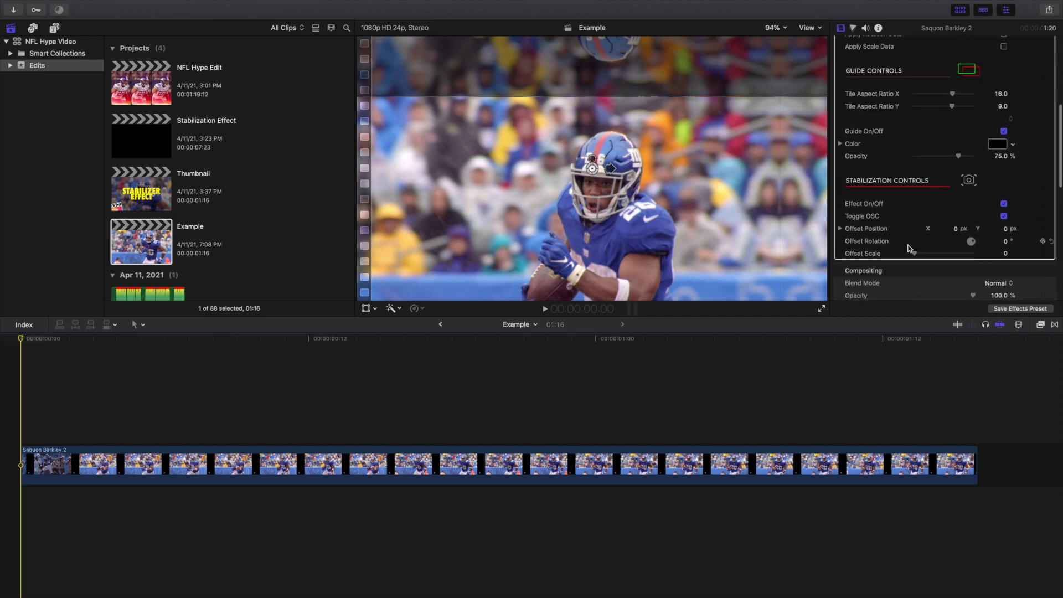
click(1007, 253)
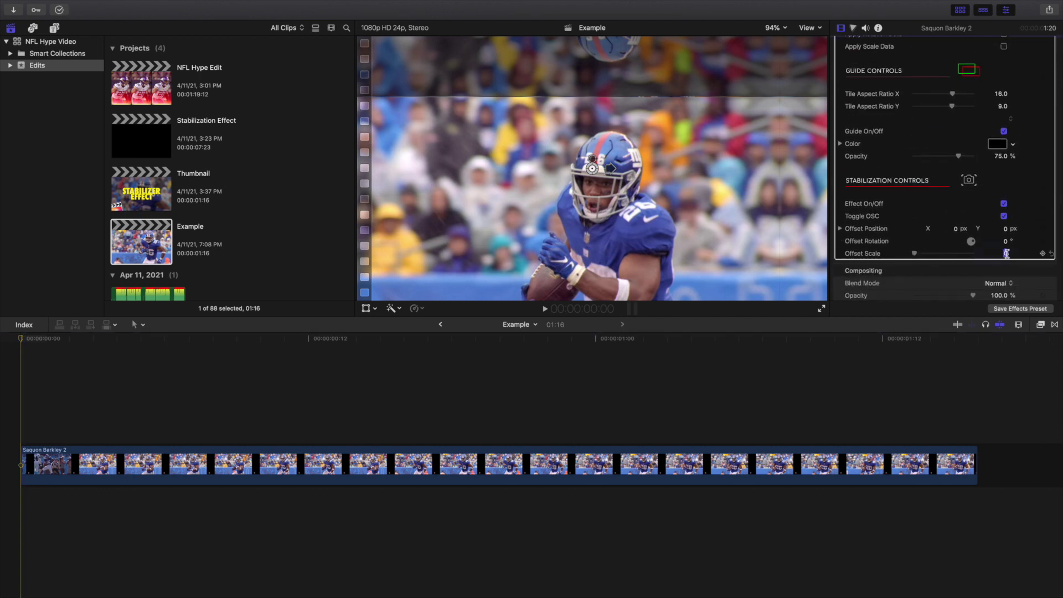
text(5)
key(Return)
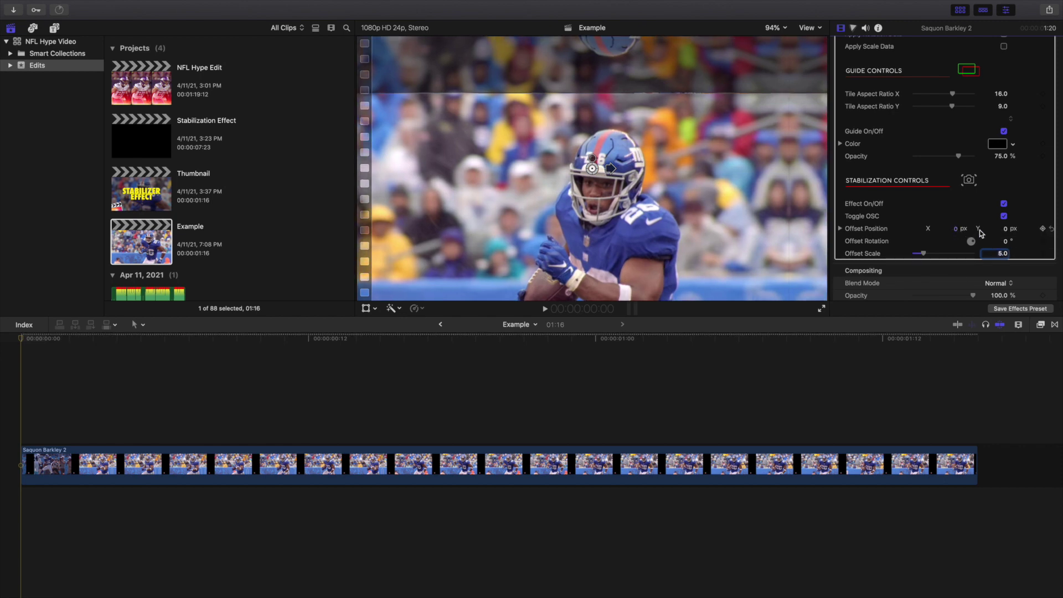
Set the stabilizer's Offset Scale to 6 and its Offset Position to X 0.2 px and Y 0.21 px
drag(1006, 232, 1007, 230)
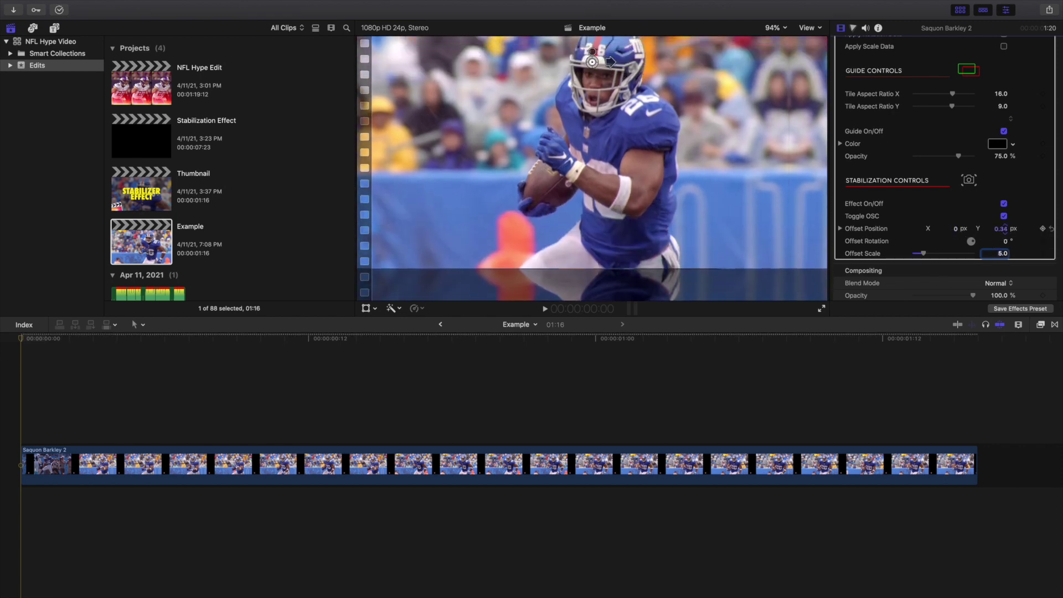
click(1001, 254)
text(6)
key(Return)
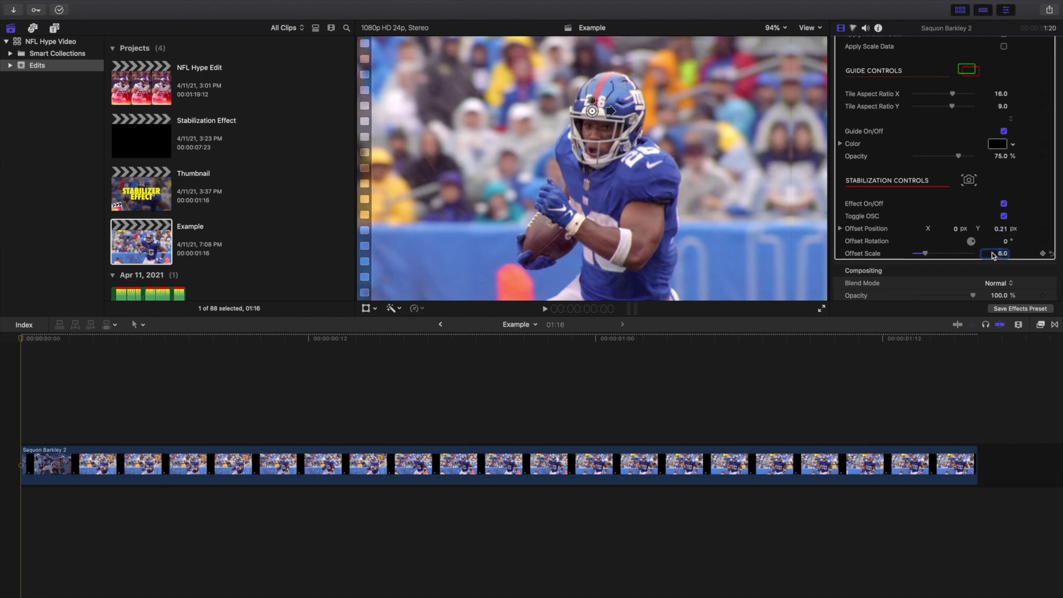
drag(955, 228, 942, 228)
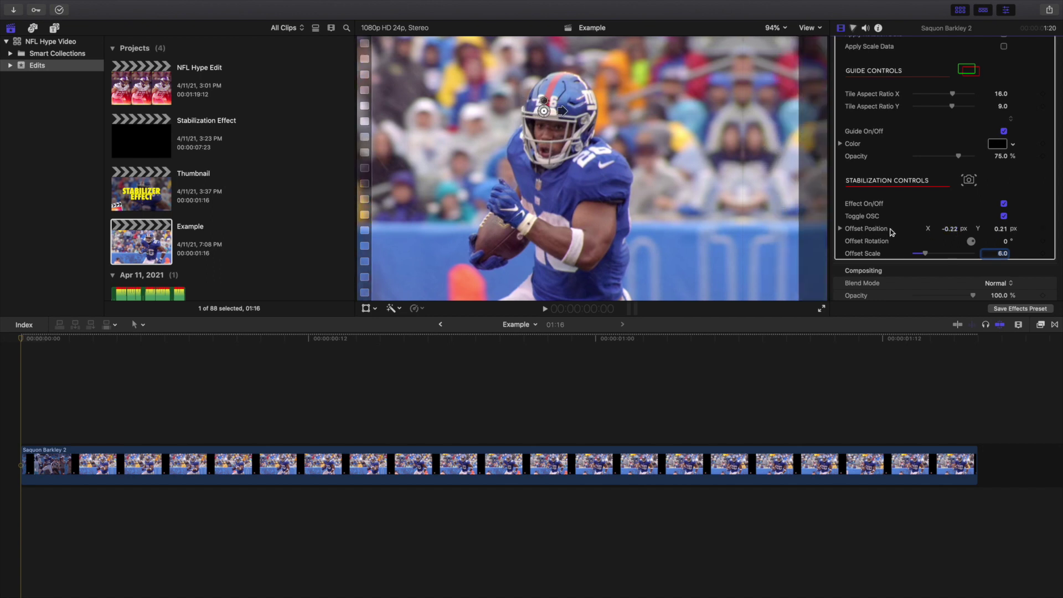
drag(951, 228, 952, 228)
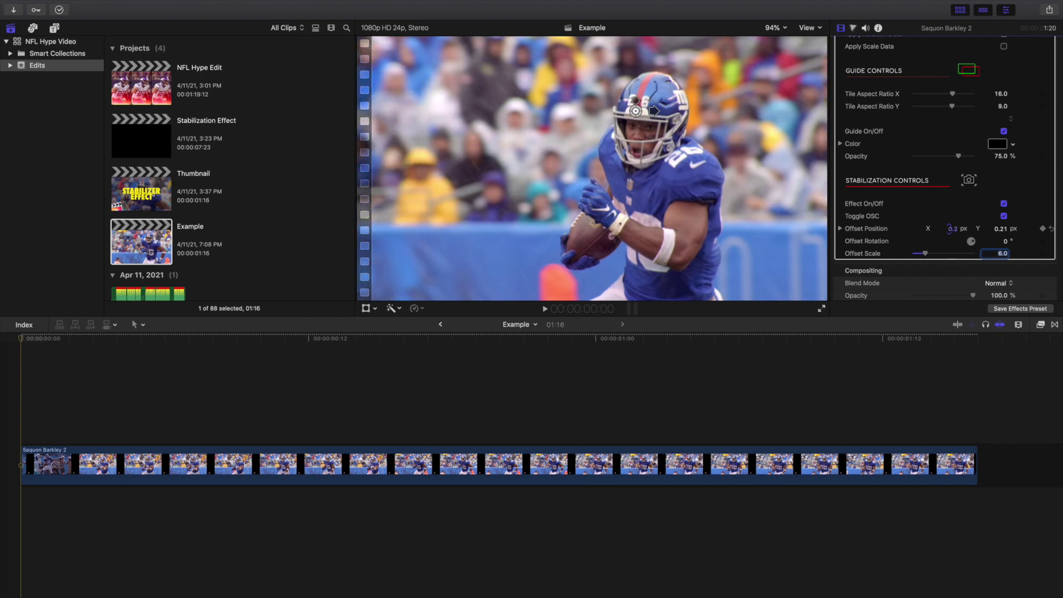
Play the clip from its start to check the framing and set the Offset Position Y to 0.31 px
click(3, 423)
scroll(5, 424, left, 1)
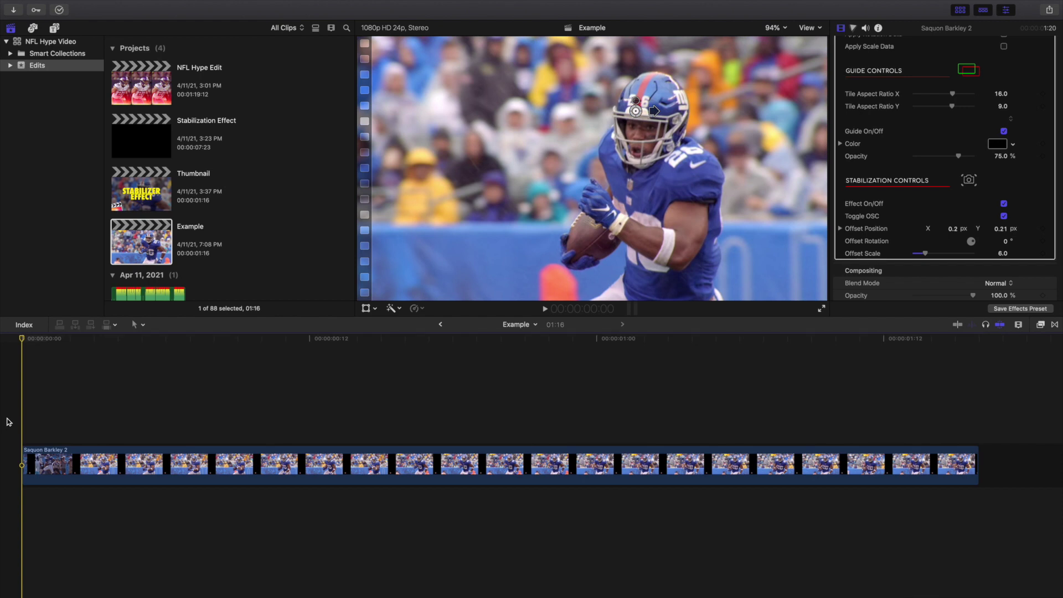
key(space)
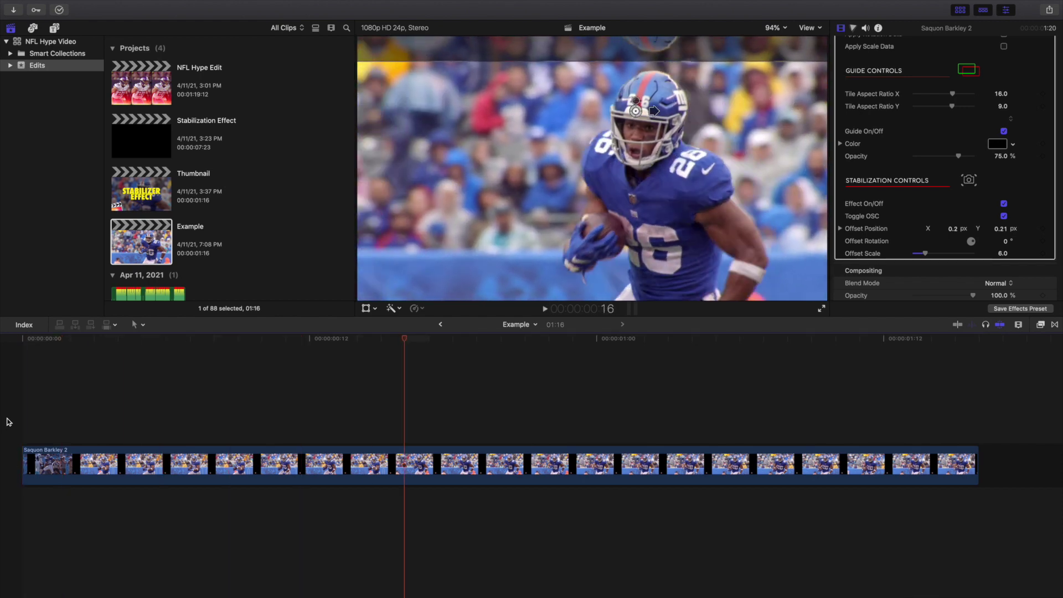
click(298, 467)
scroll(1019, 231, down, 2)
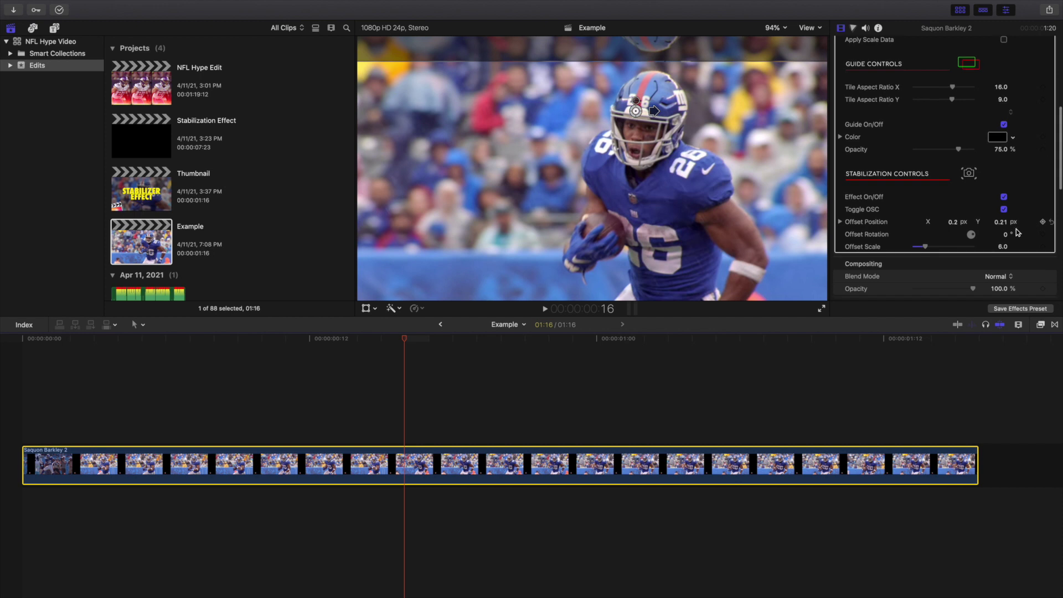
drag(1002, 202, 1000, 200)
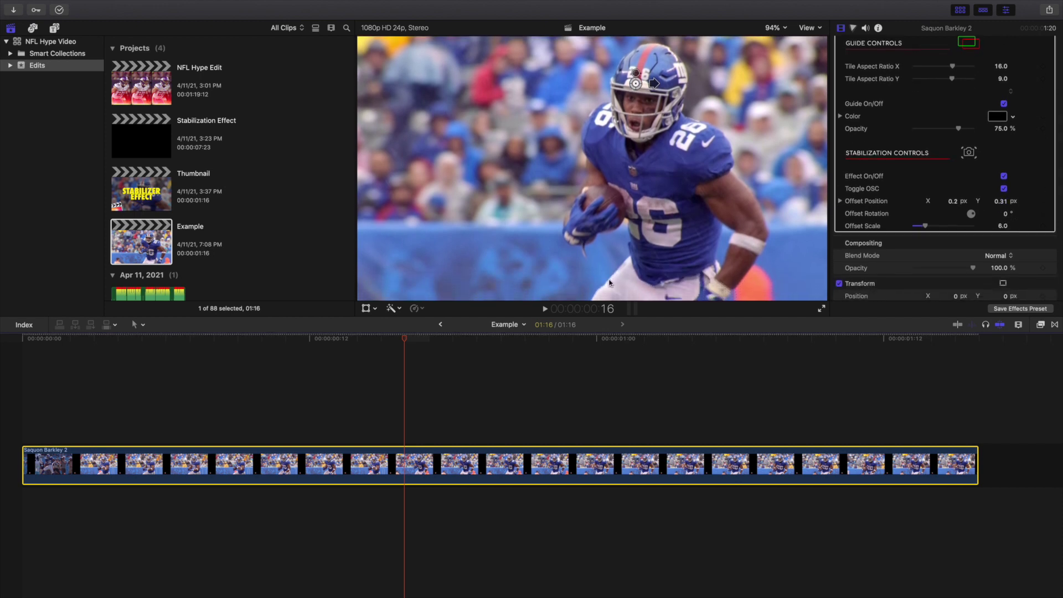
Return to the clip's first frame, set the Offset Scale to 8 and set the Offset Position Y to 0.29 px
click(1, 393)
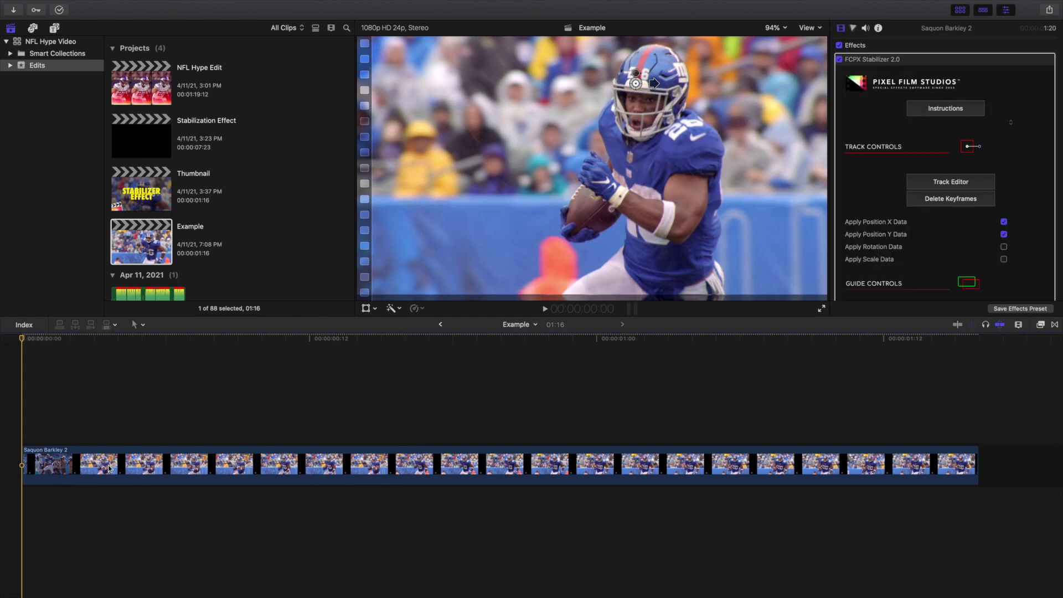
click(285, 467)
scroll(985, 203, down, 6)
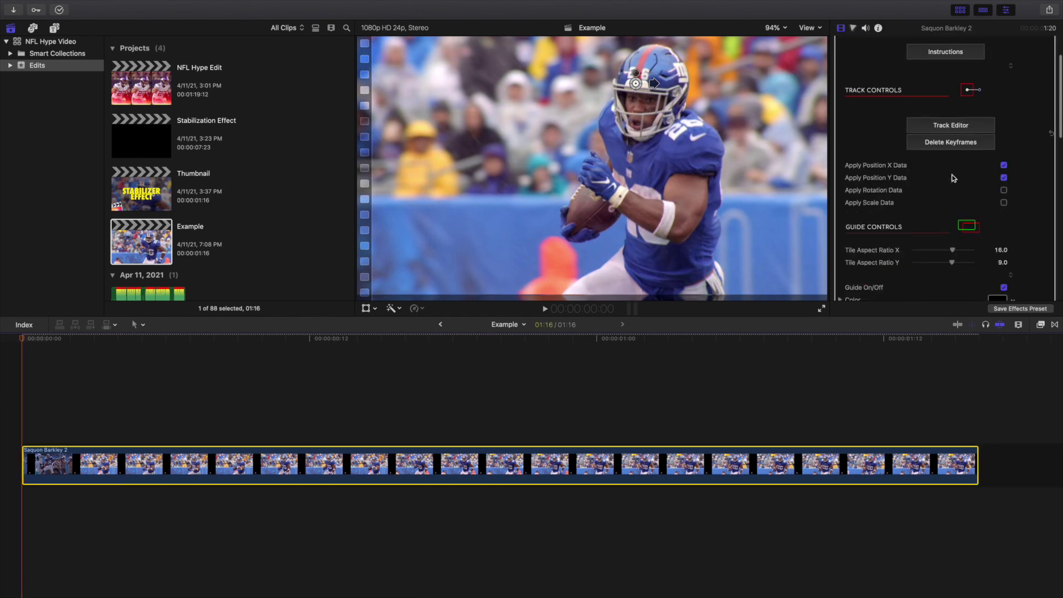
scroll(986, 204, down, 2)
click(1001, 243)
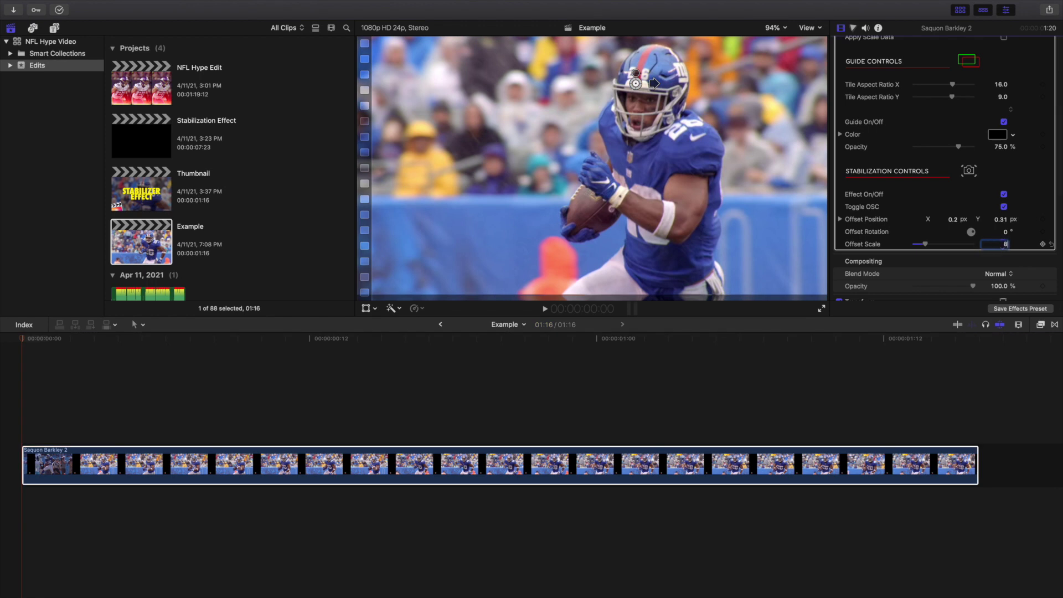
key(Return)
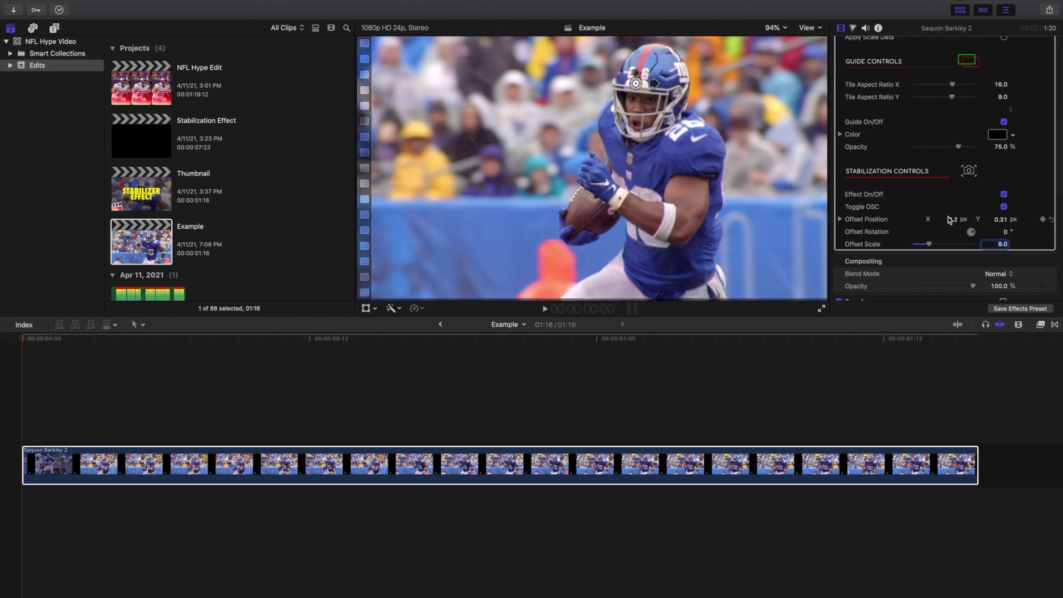
drag(953, 219, 1001, 220)
Check the reframed clip at several points and in playback for uncovered edges around the player
click(476, 395)
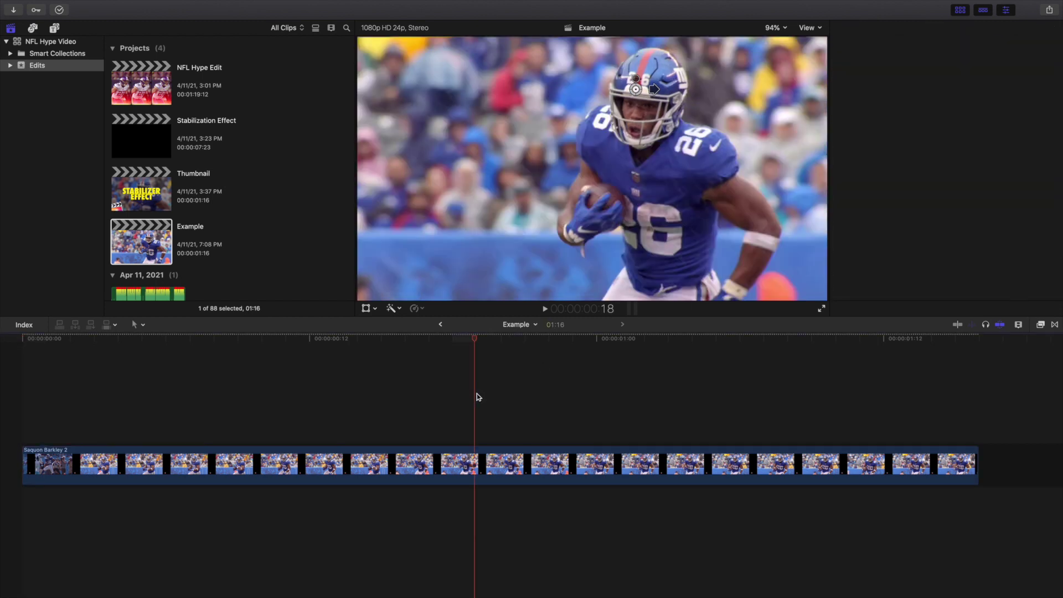
click(637, 407)
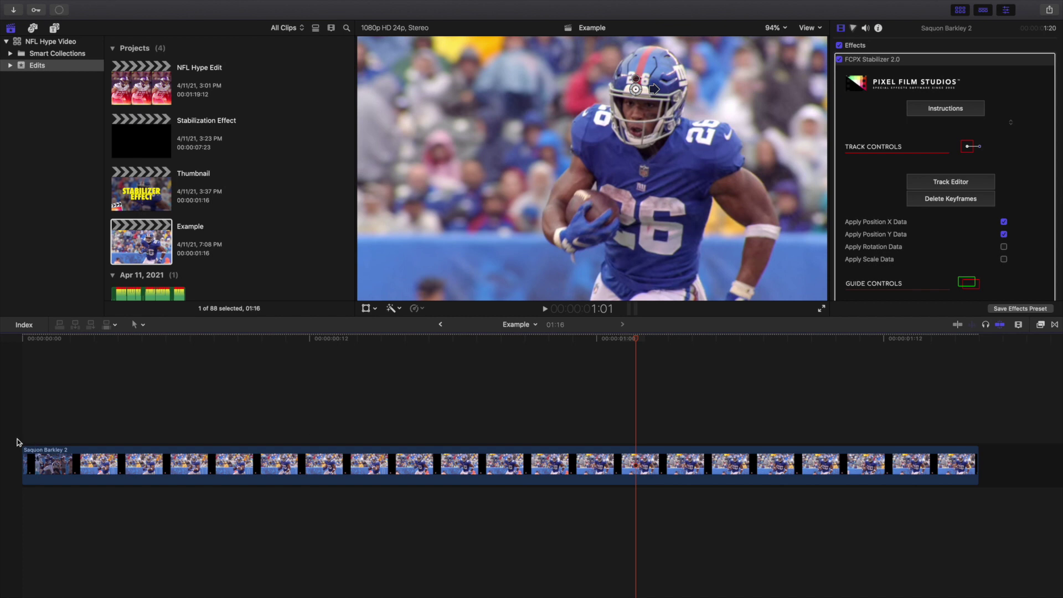
click(19, 442)
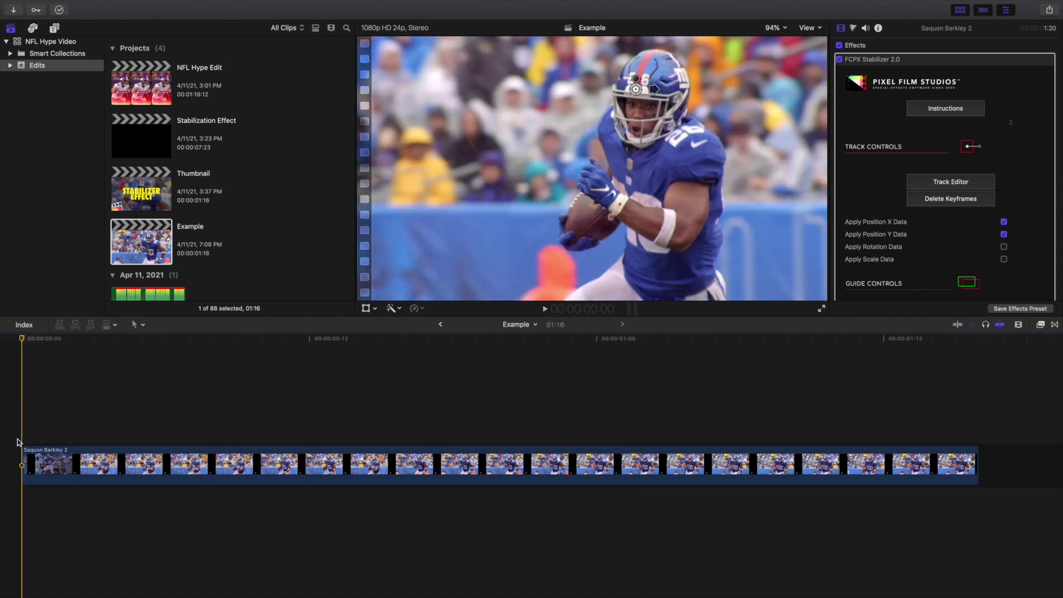
key(space)
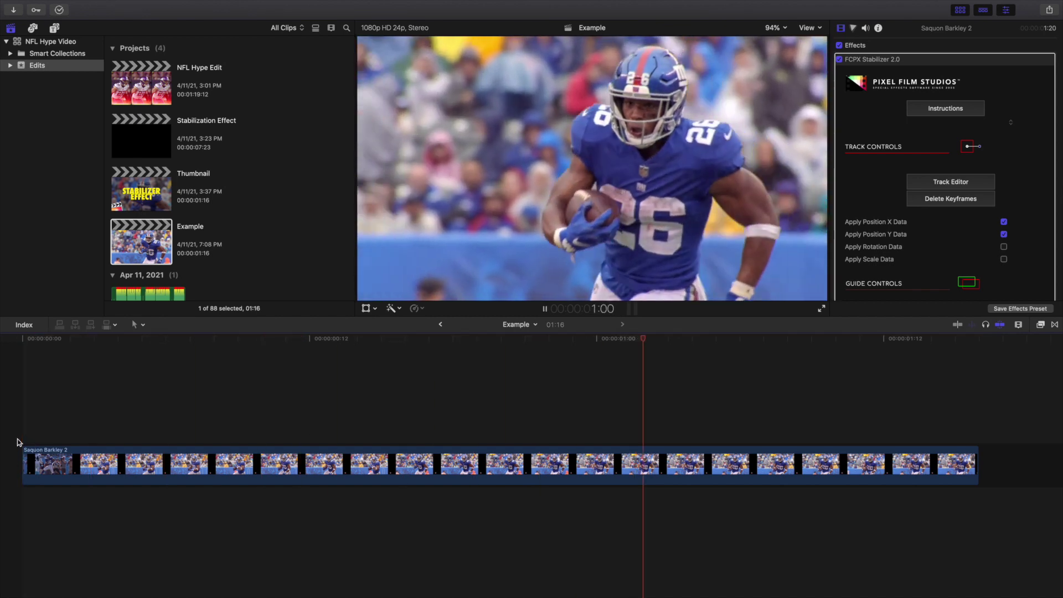
key(space)
key(Home)
key(space)
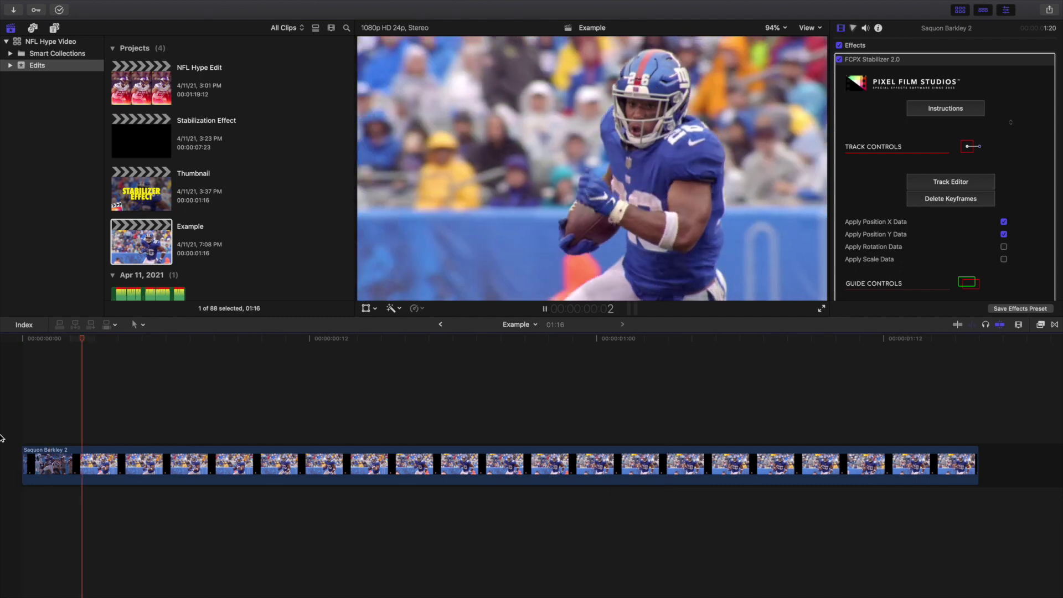
key(space)
click(386, 433)
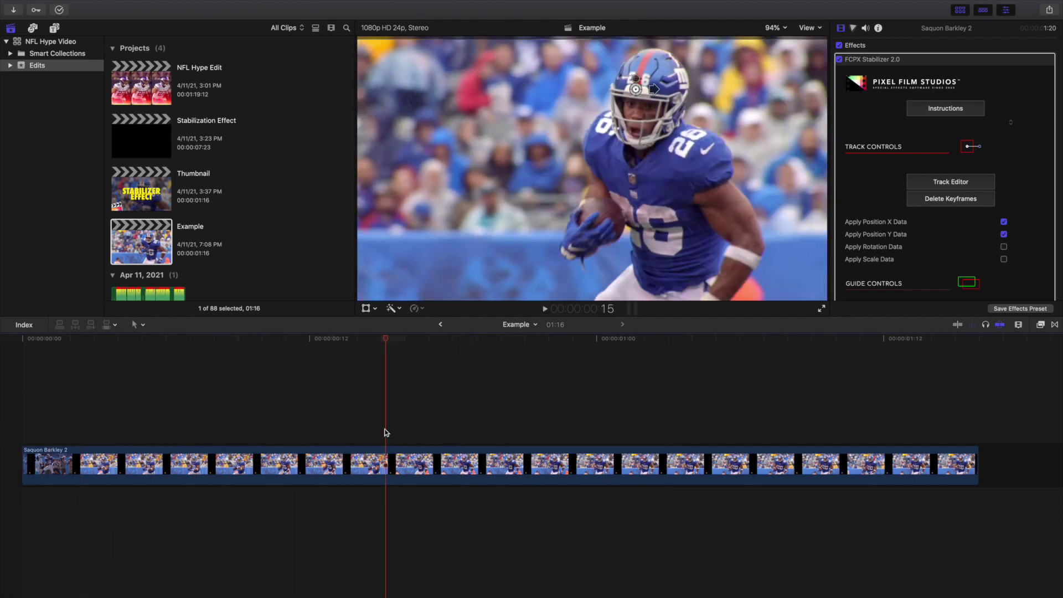
Set the stabilizer's Offset Scale to 10 and its Offset Position Y to 0.3 px
scroll(887, 234, down, 5)
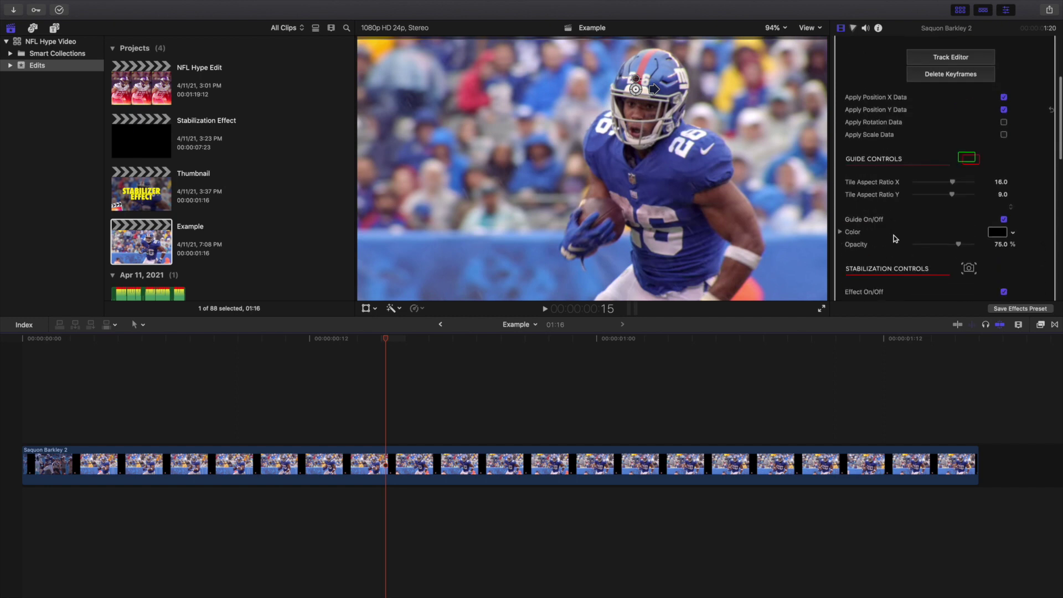
scroll(1001, 283, down, 4)
click(1003, 231)
text(10)
key(Return)
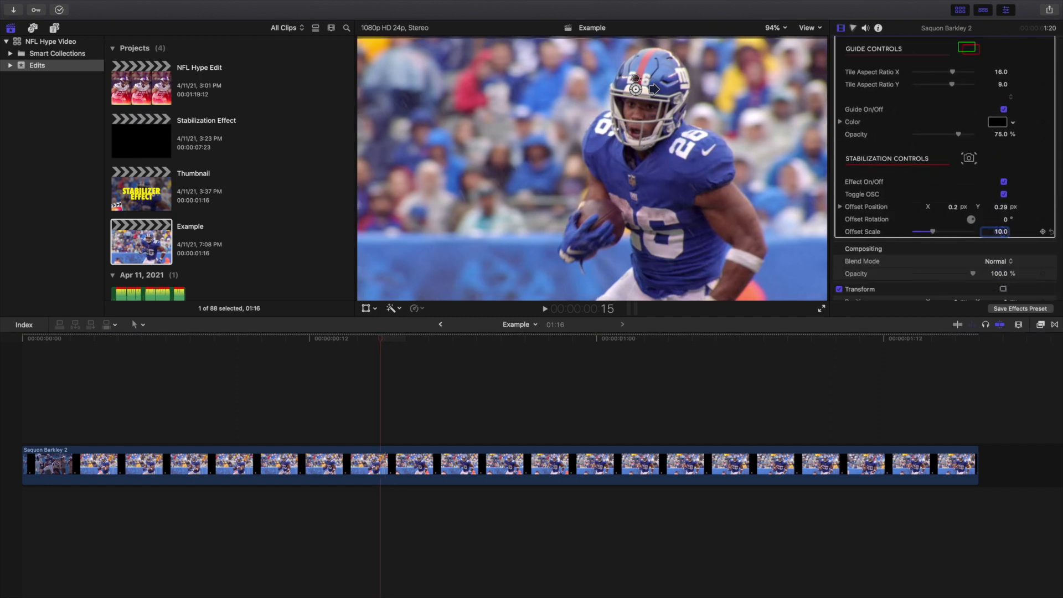
drag(1003, 207, 1004, 204)
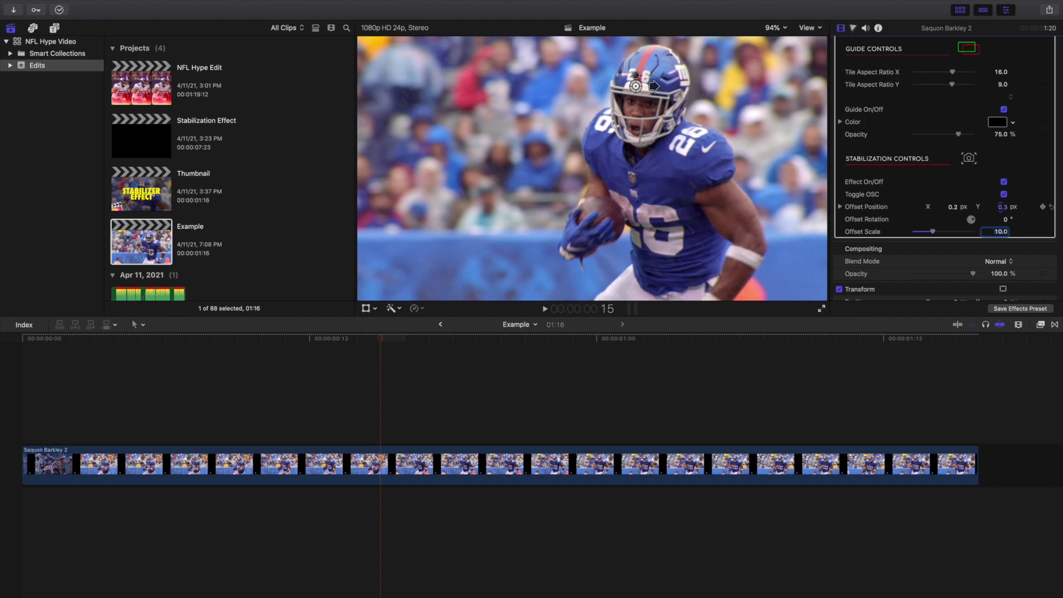
Play the clip repeatedly from its start to review the final helmet stabilization
key(Home)
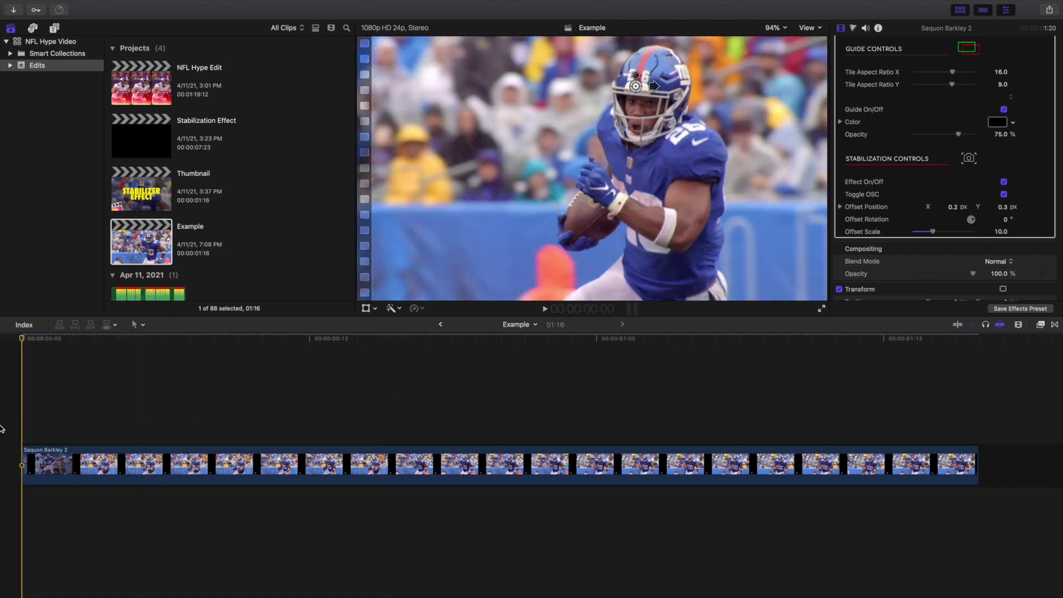
key(space)
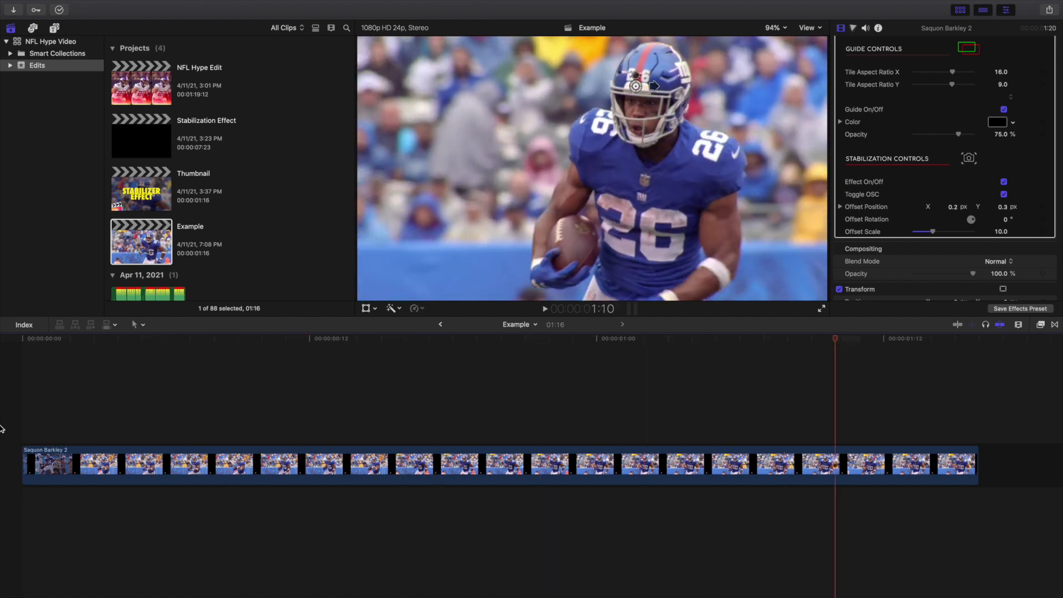
key(space)
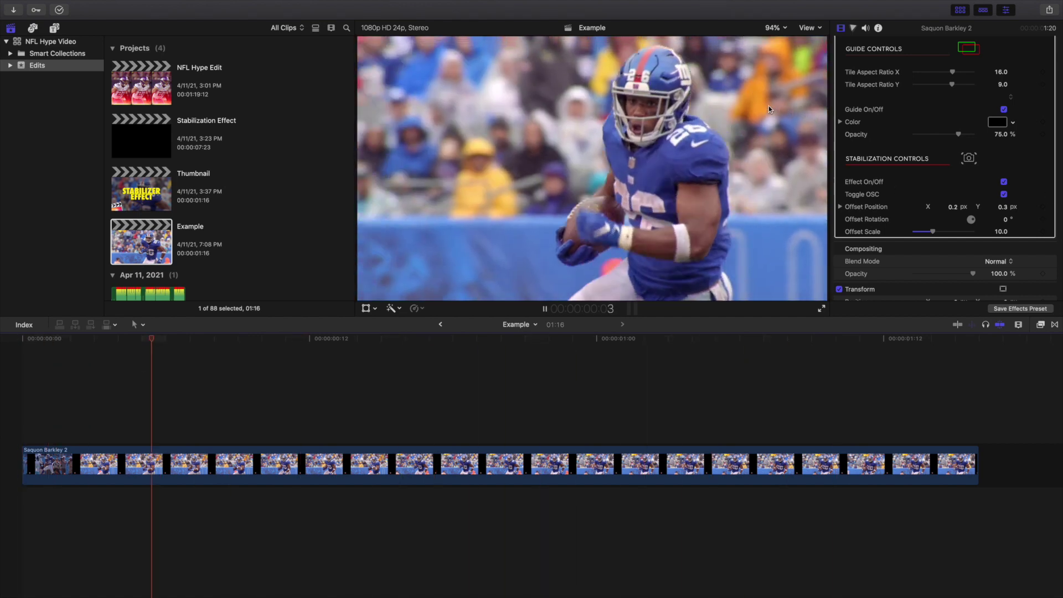
key(space)
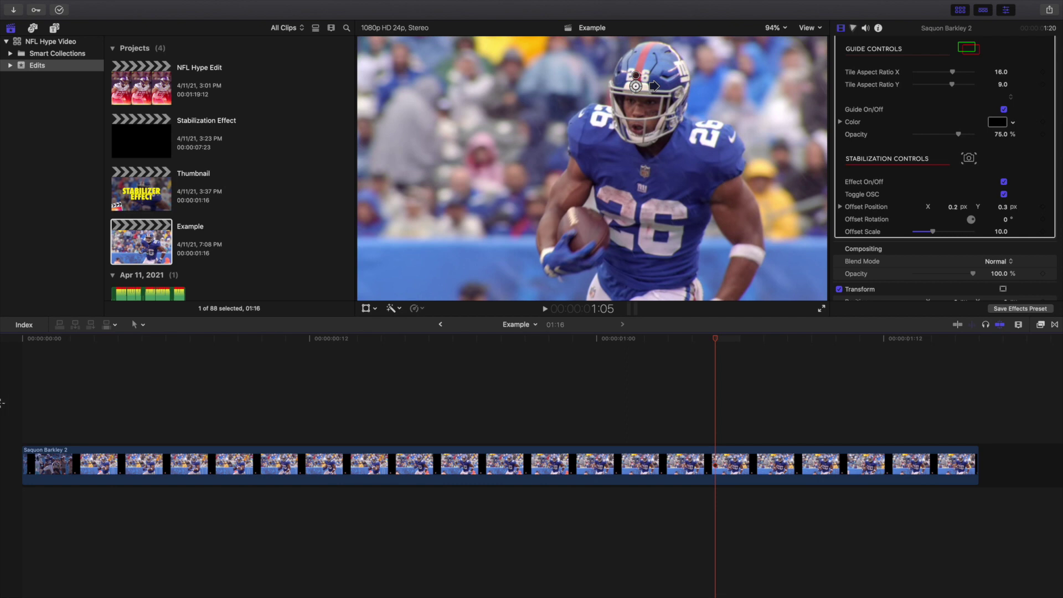
key(shift+slash)
key(shift+slash)
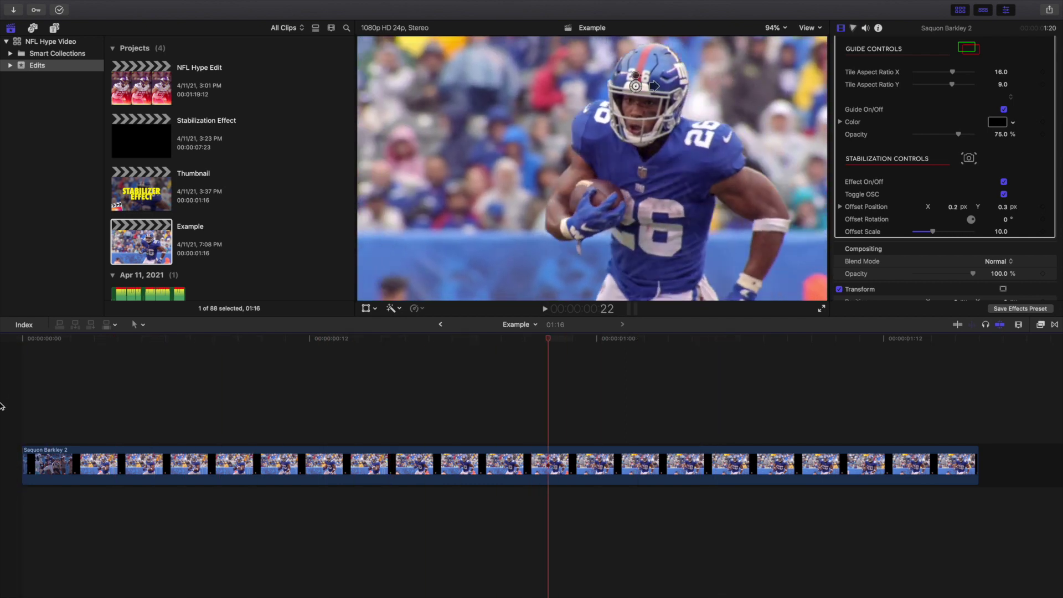
key(shift+slash)
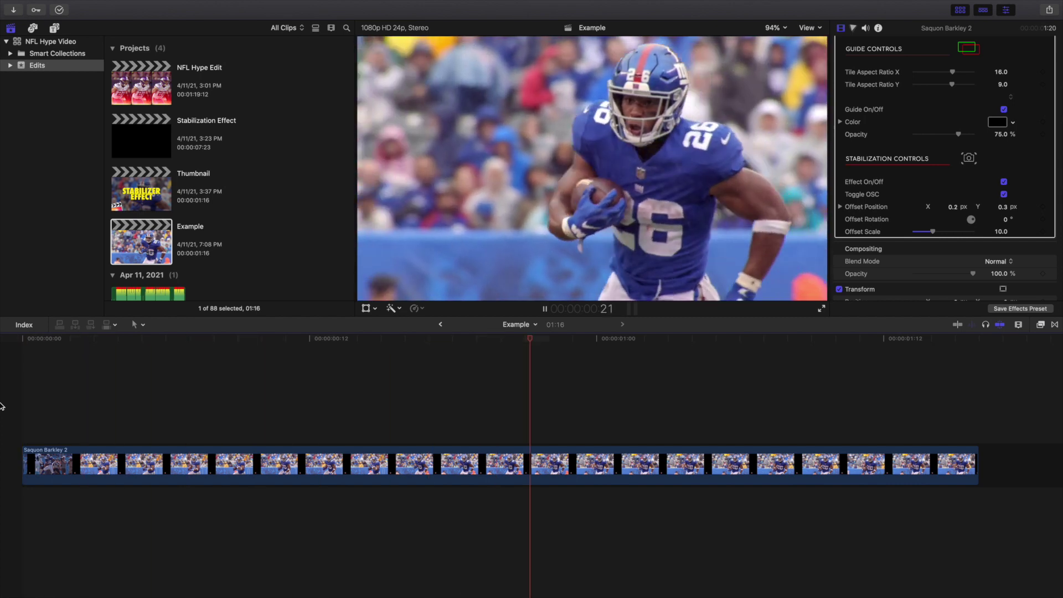
click(1005, 109)
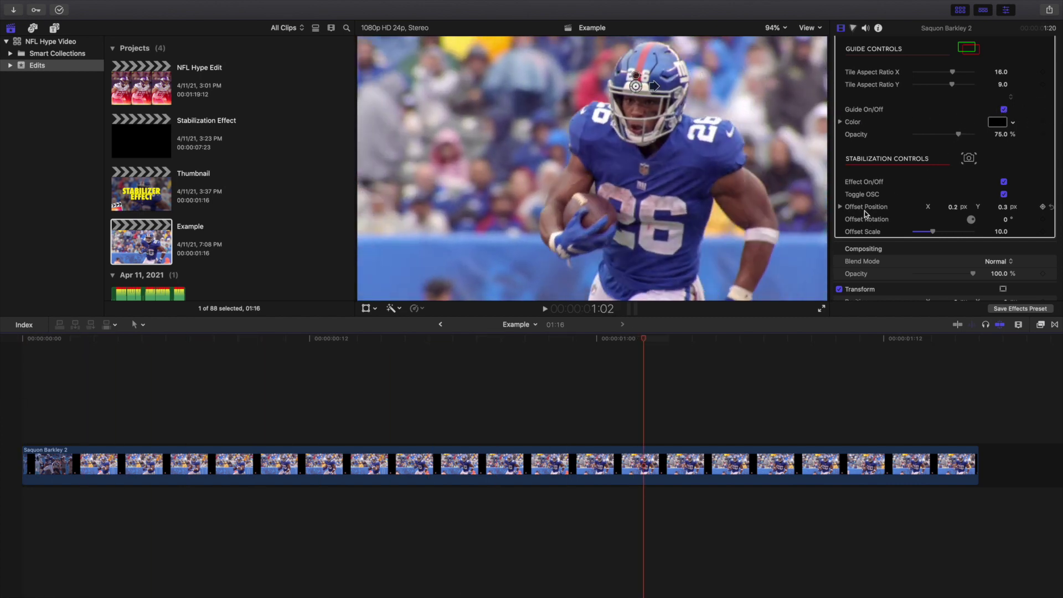
drag(1006, 209, 983, 227)
click(224, 388)
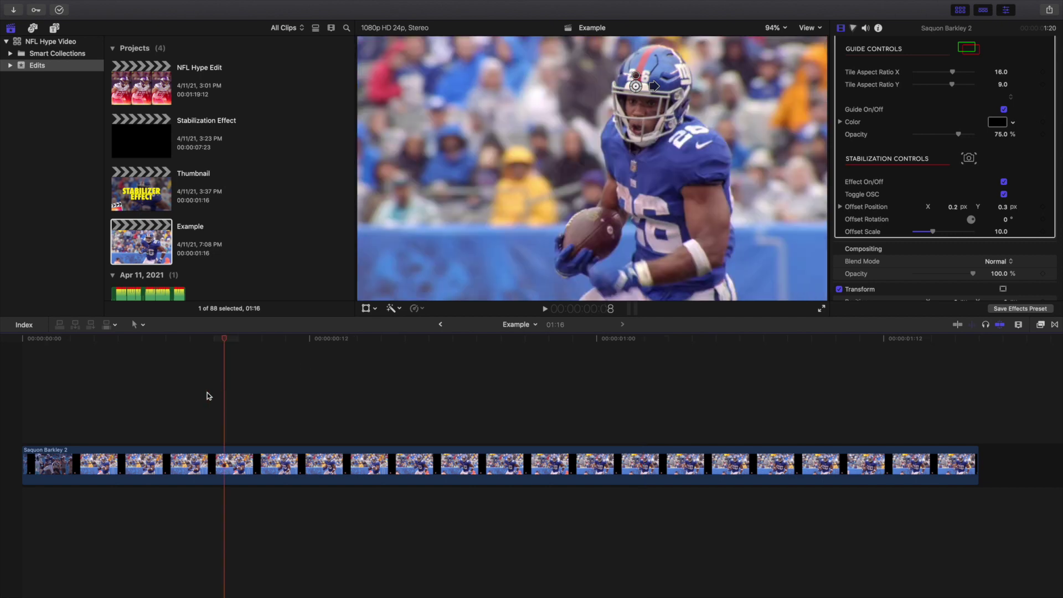
click(4, 421)
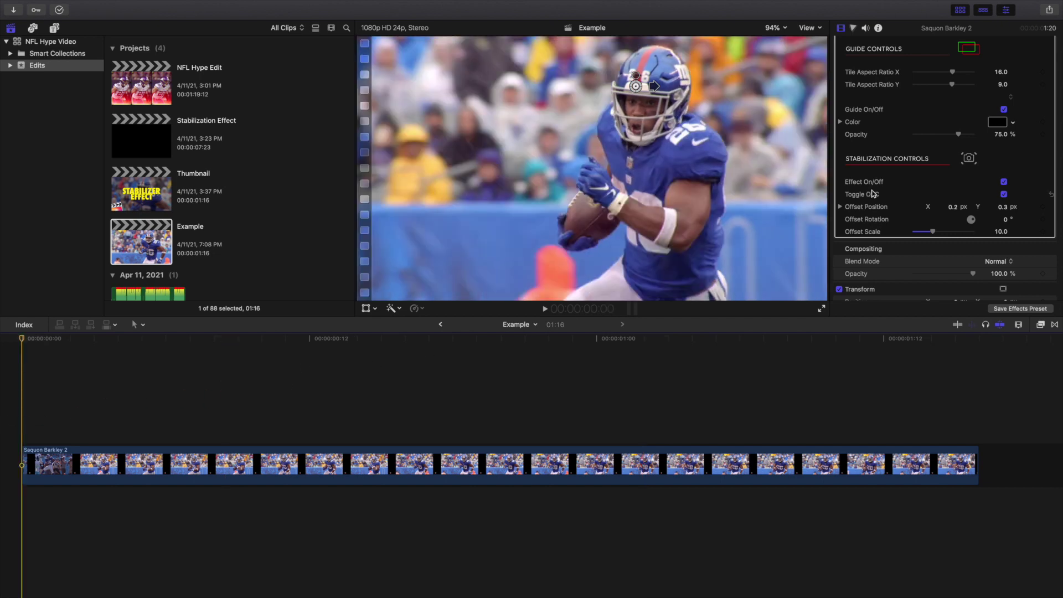
Turn off the stabilizer's Apply Scale Data option and turn on Apply Rotation Data
scroll(875, 193, up, 7)
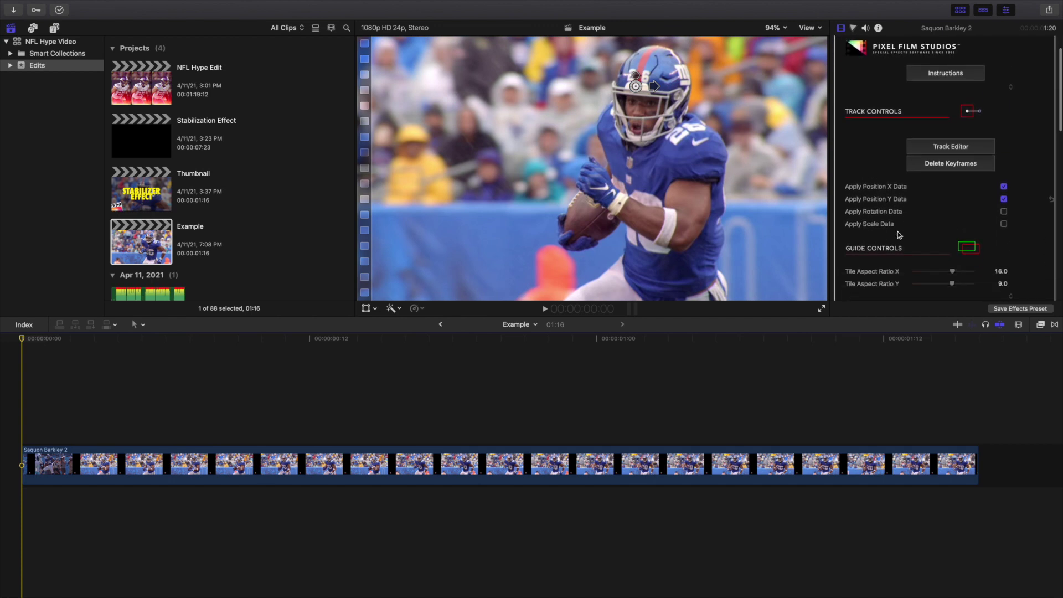
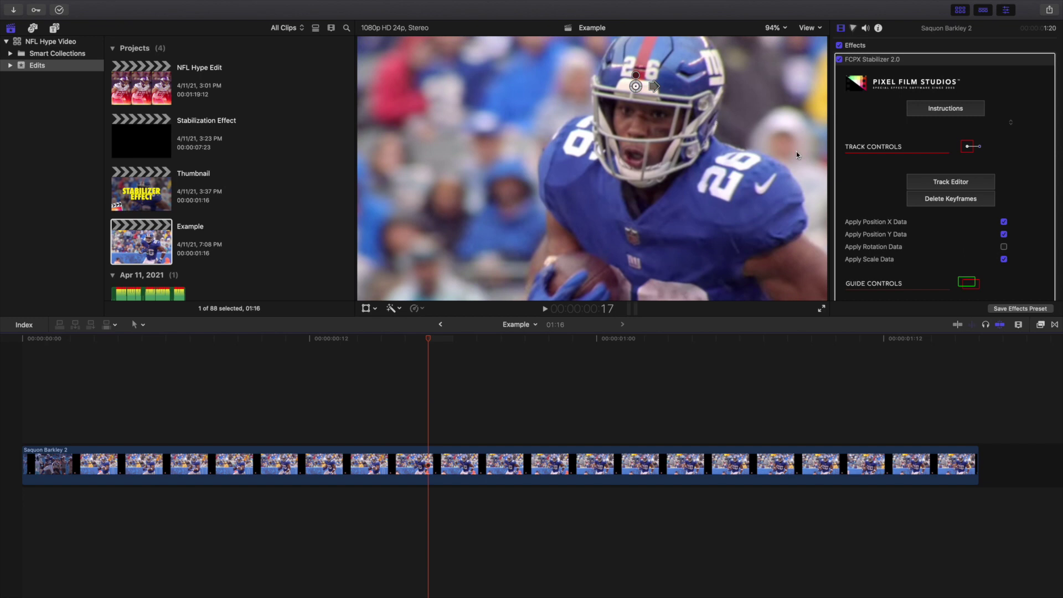
click(1005, 259)
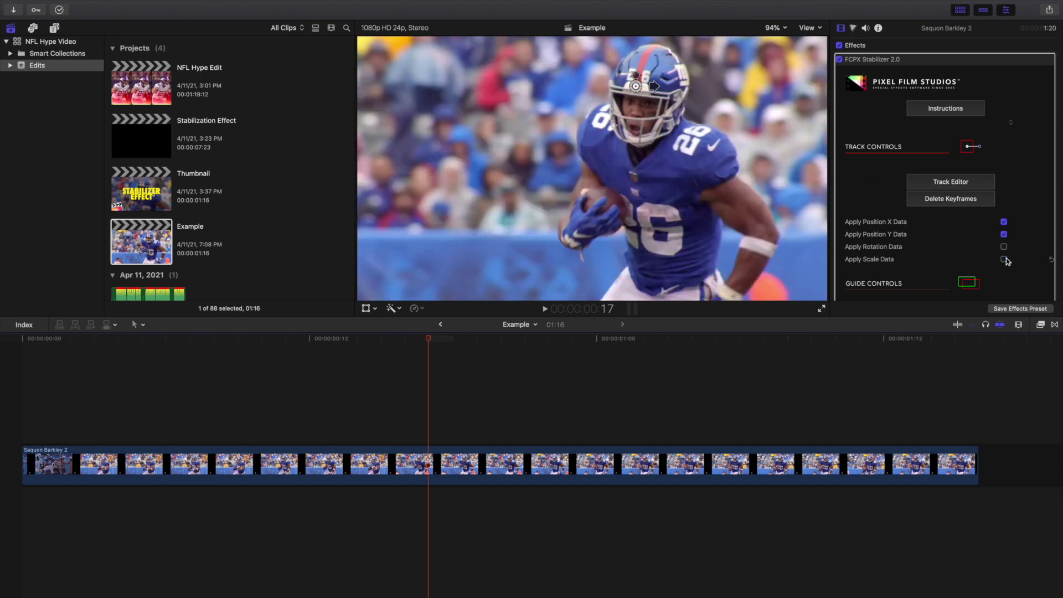
click(1004, 248)
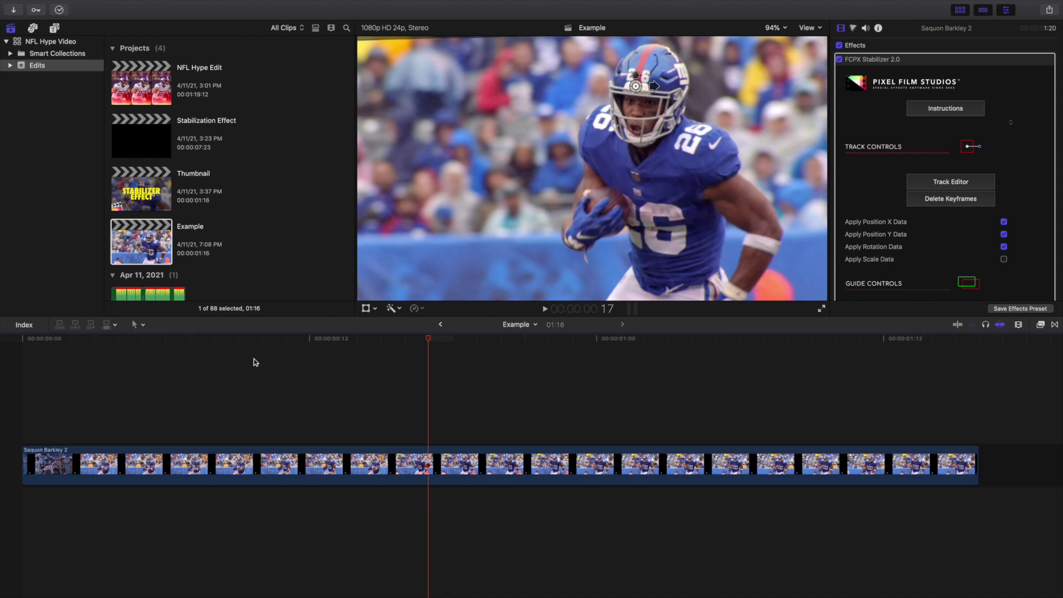
Play the clip several times from its start to review the stabilization with rotation data applied
key(Home)
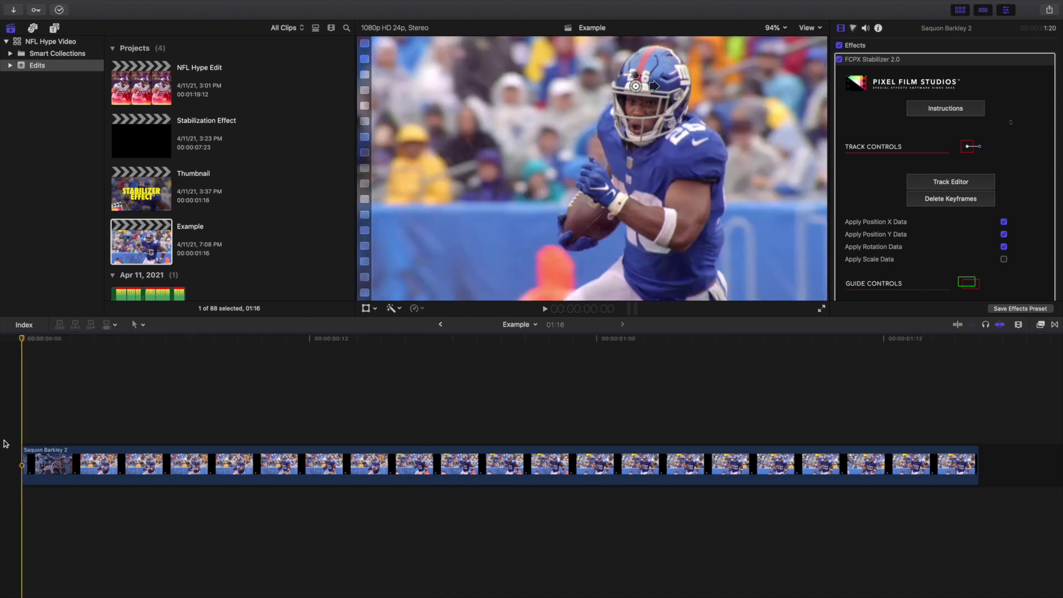
key(space)
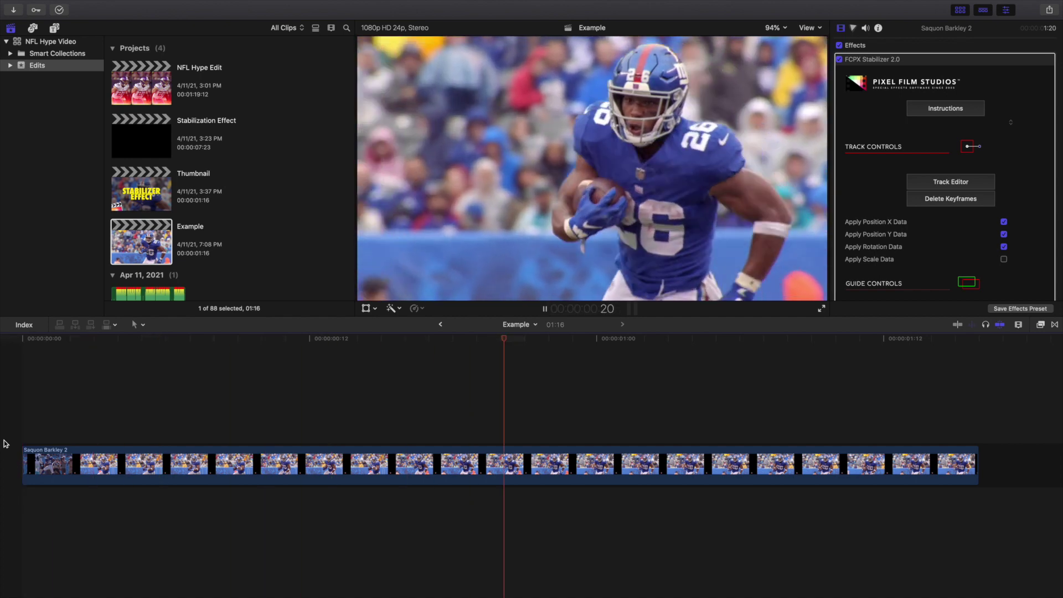
key(Home)
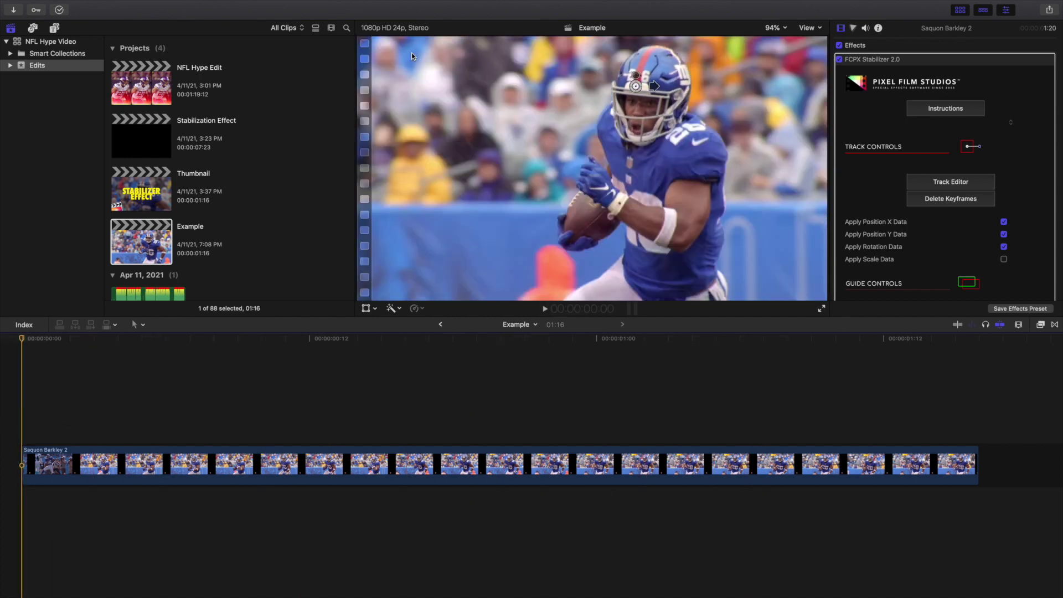
key(space)
key(space)
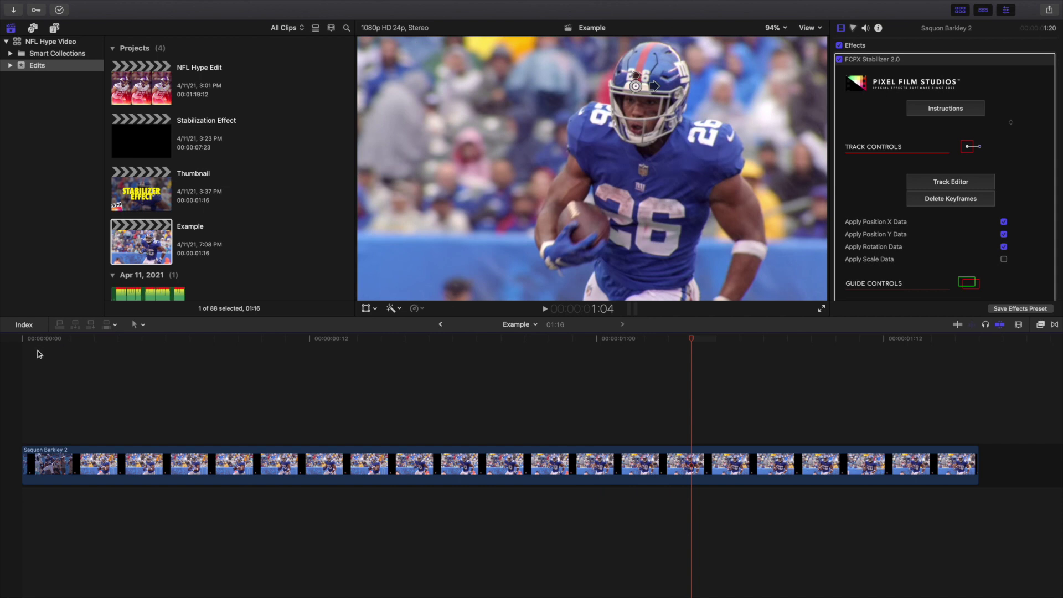
key(Home)
key(space)
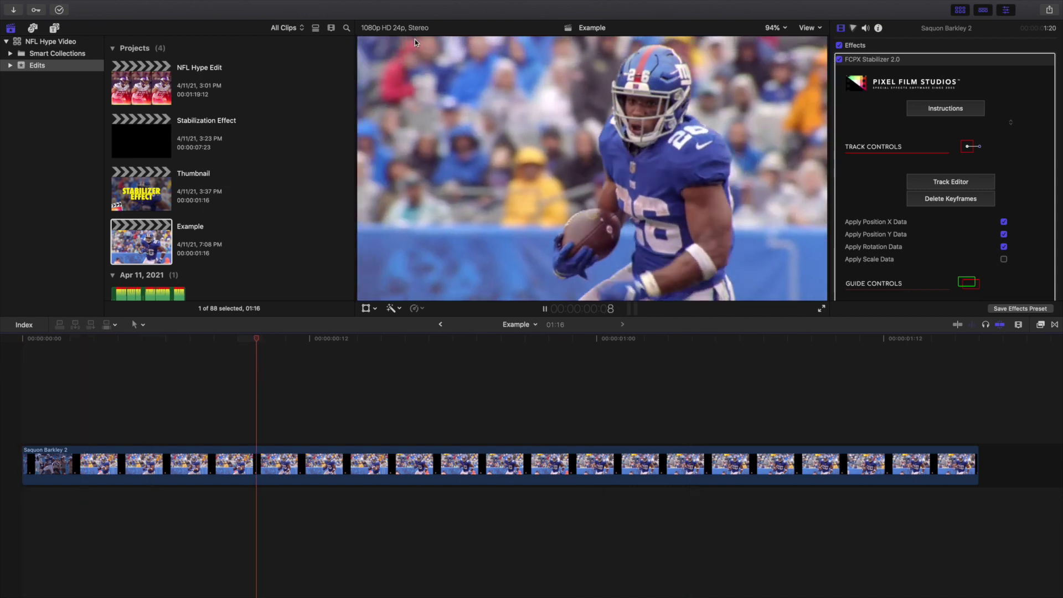
key(space)
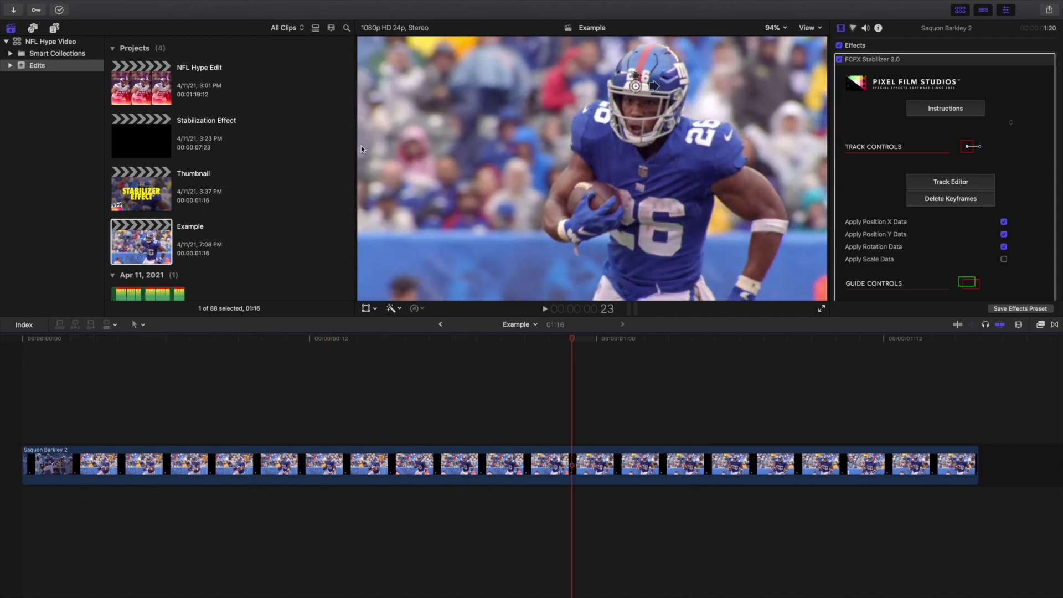
Turn off Apply Rotation Data, then briefly try Apply Scale Data and turn it off again
click(1005, 247)
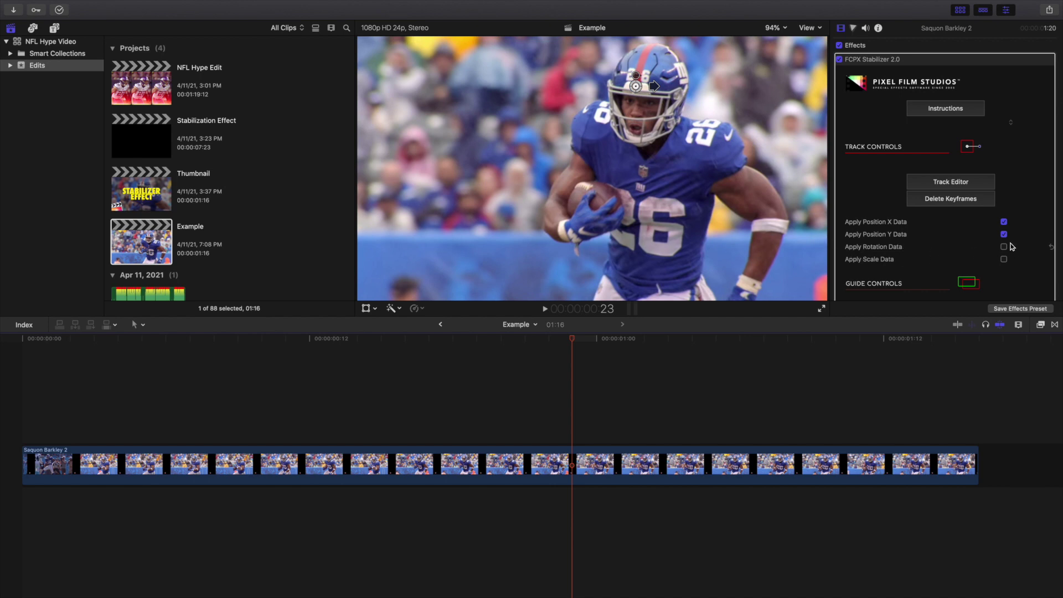
click(1004, 259)
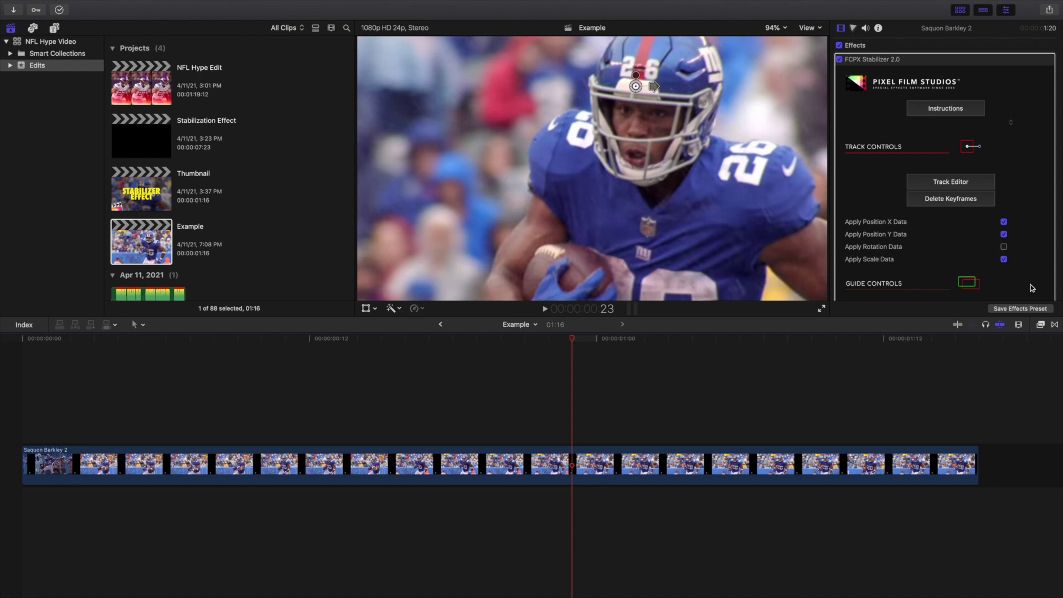
click(1004, 260)
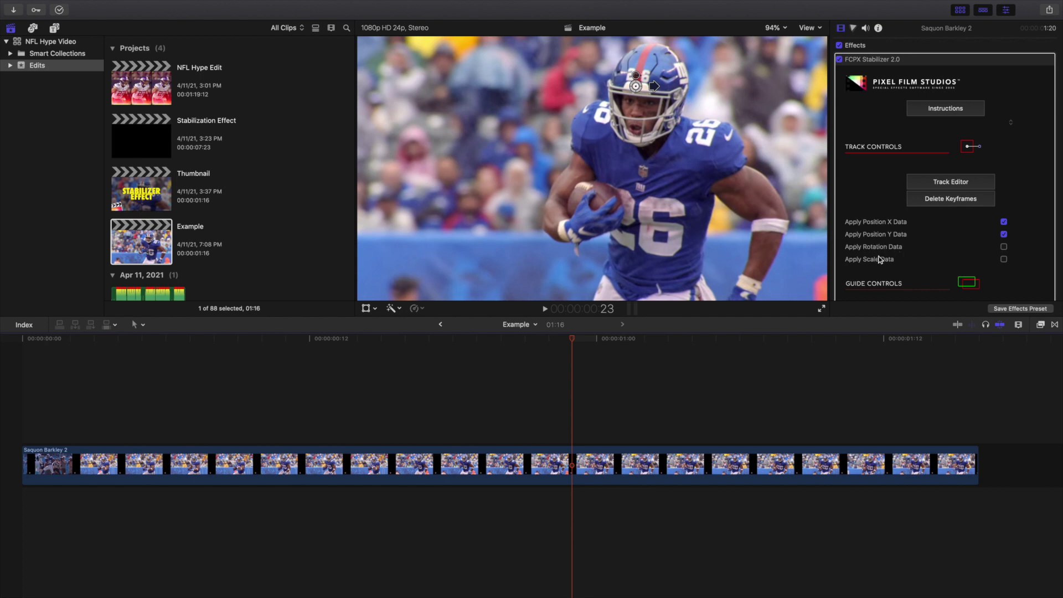
Select the clip with the playhead at frame 6, open its Track Editor and reset the existing tracking data
click(183, 441)
click(151, 465)
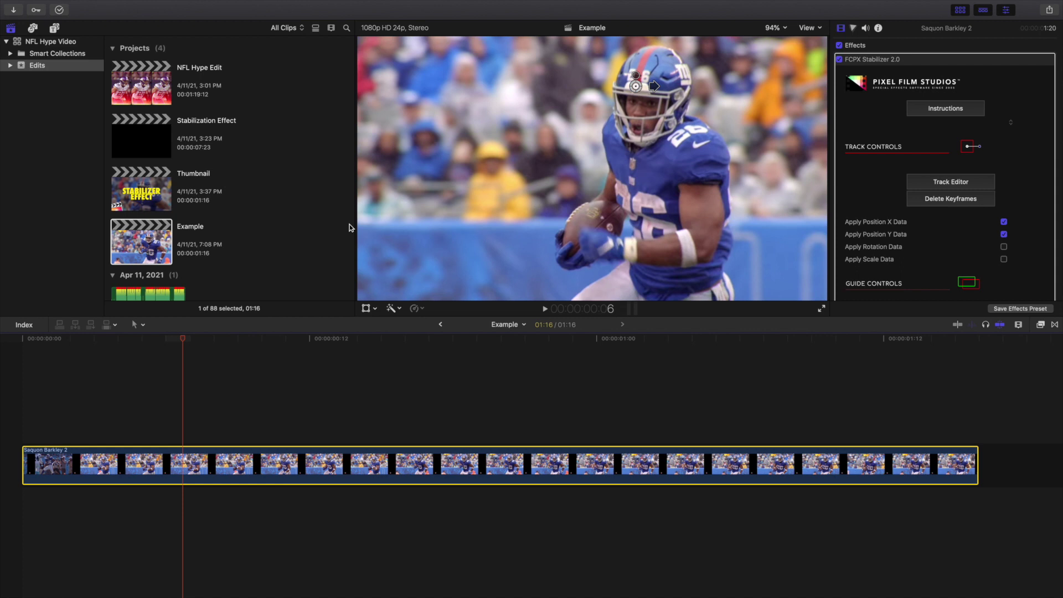
click(949, 183)
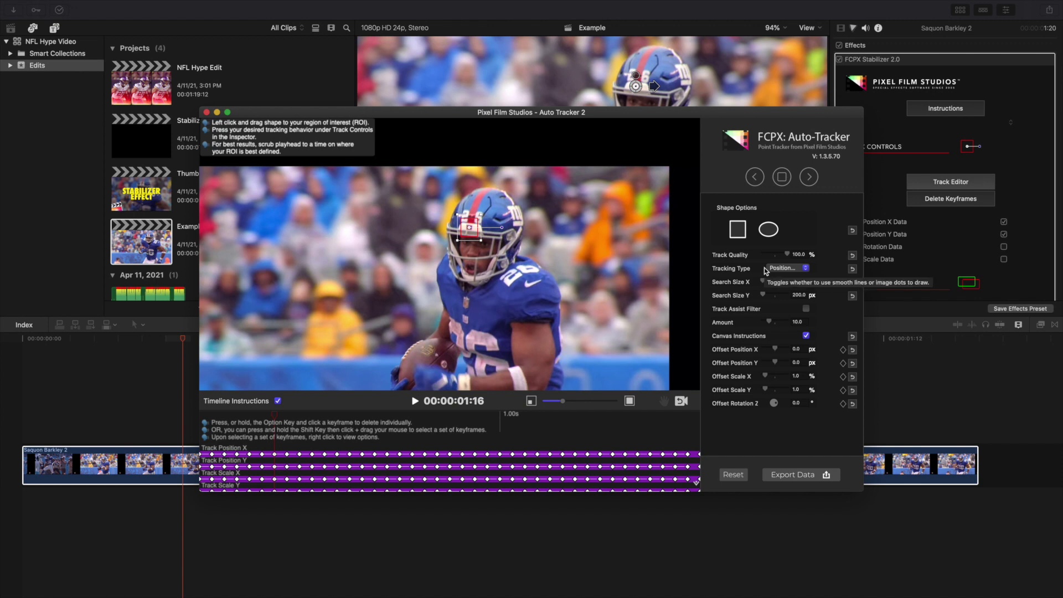
click(734, 476)
Place the tracking shape over the player's face mask, track it forward and export the tracking data to the stabilizer
drag(411, 311, 485, 244)
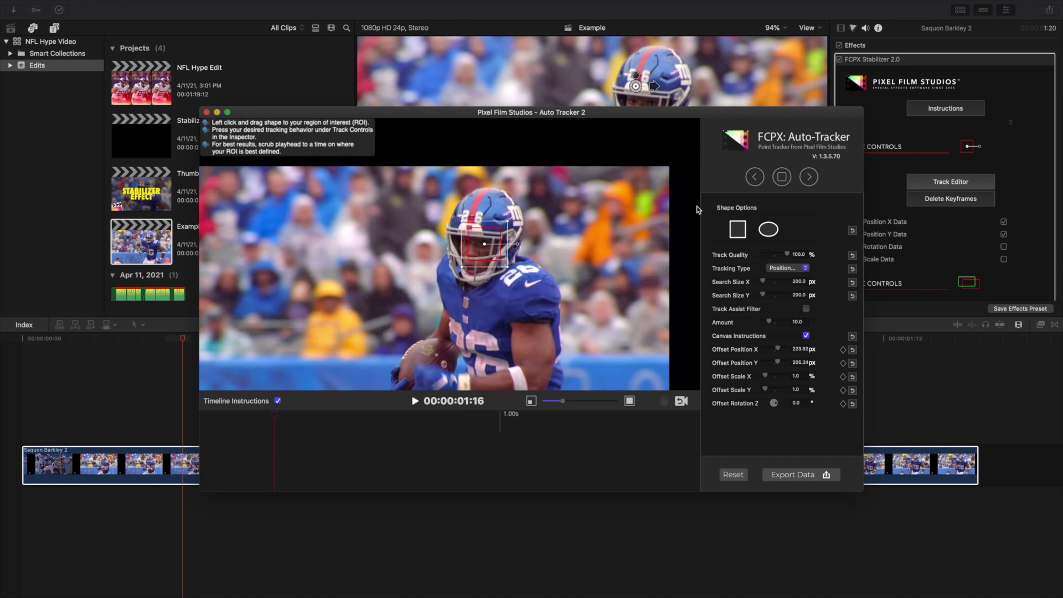
click(811, 179)
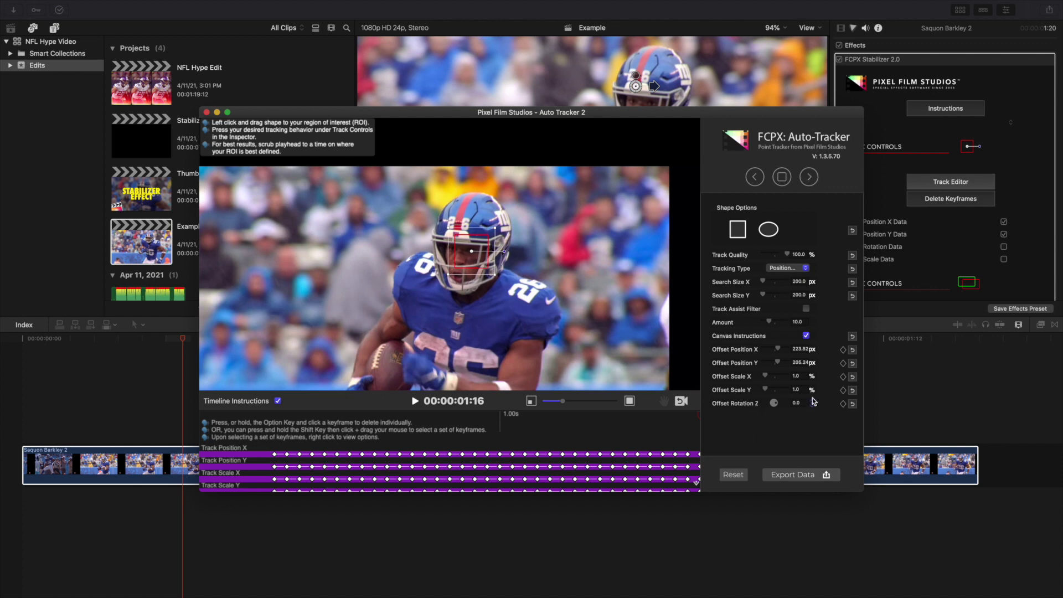
click(786, 477)
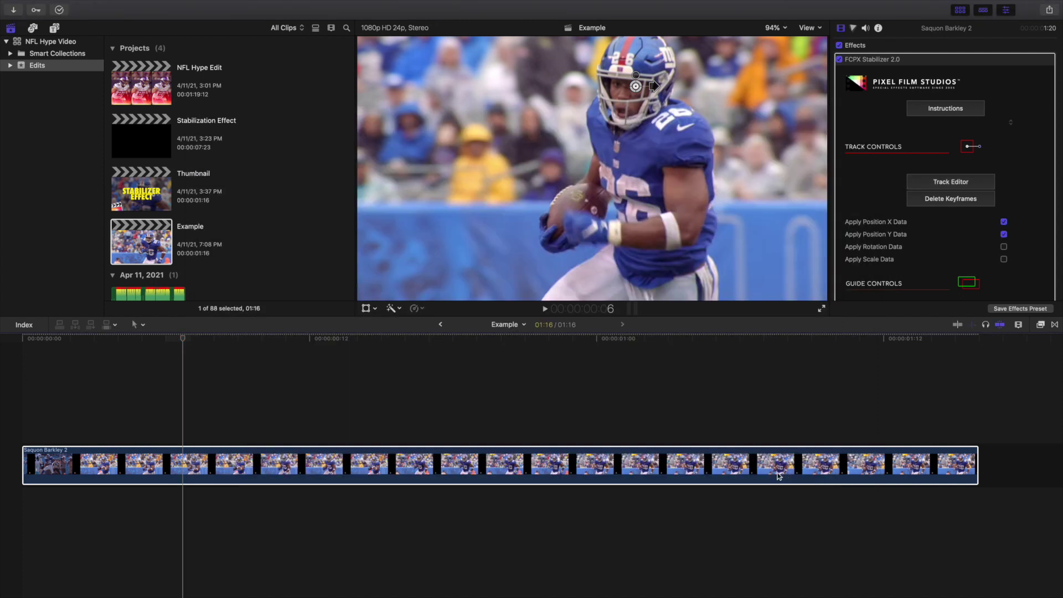
Play the clip repeatedly from its start to check the stabilization with the new face mask track
click(27, 436)
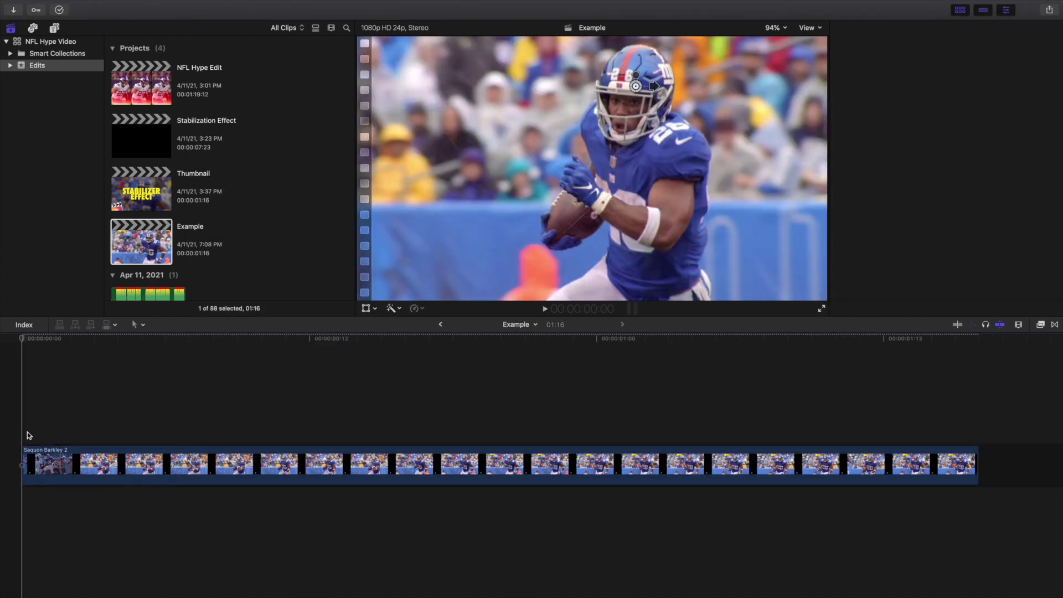
key(space)
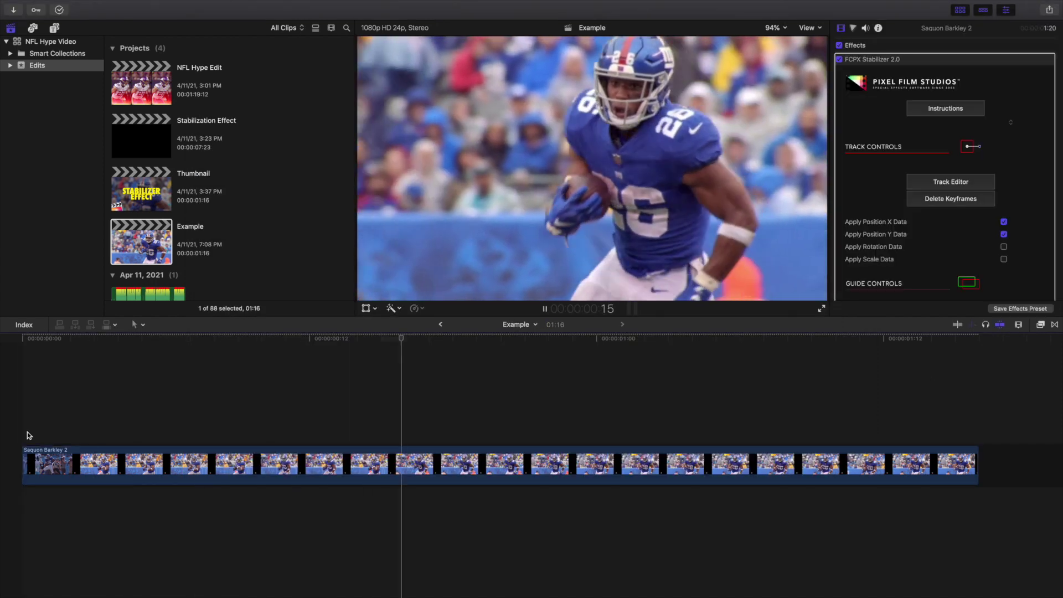
click(28, 432)
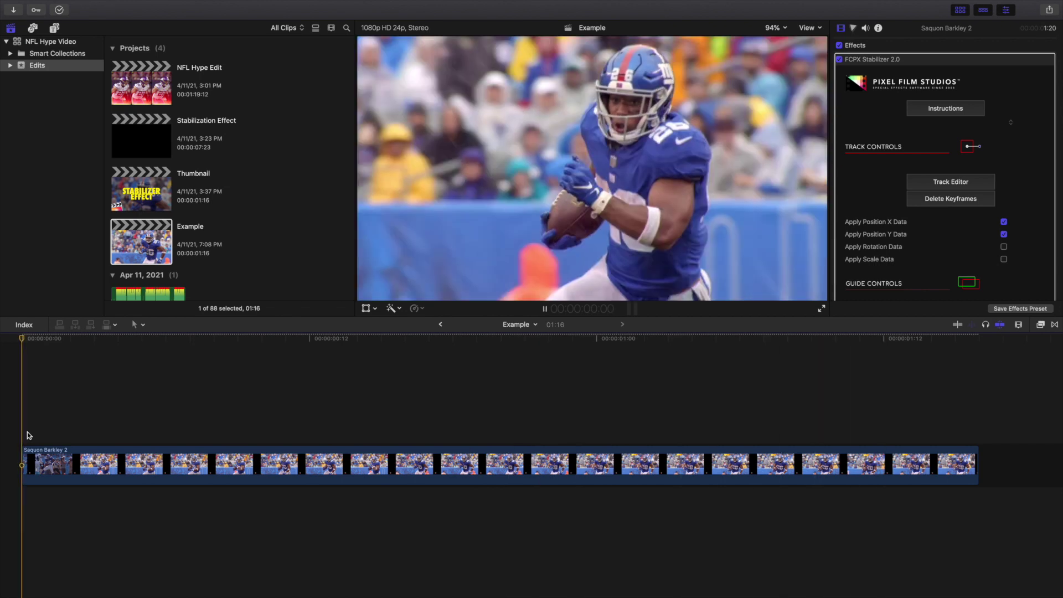
key(space)
key(space)
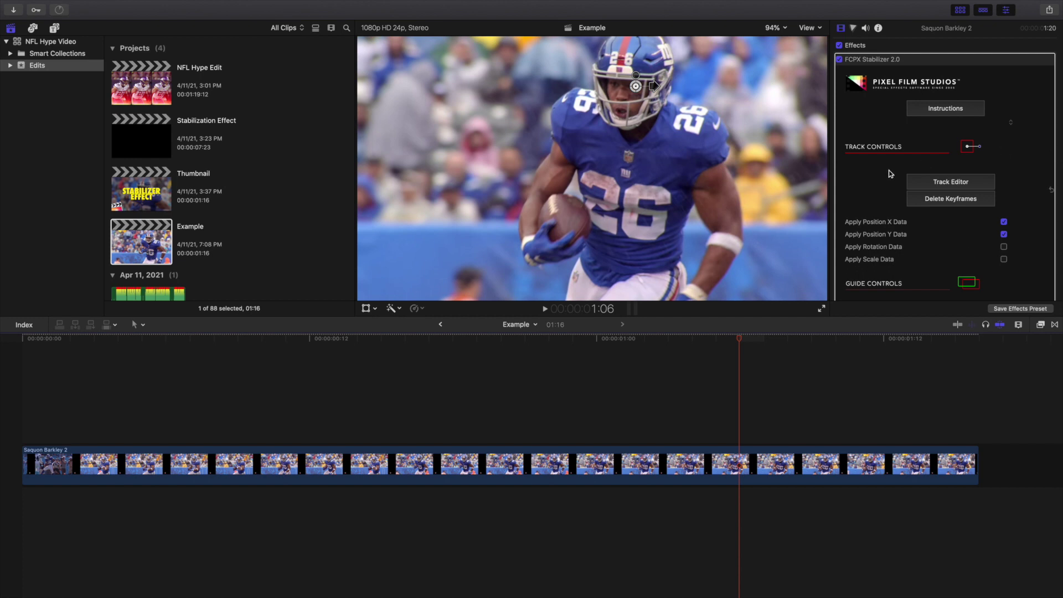
Export the tracking data again from the Track Editor and replay the clip, returning to its first frame
click(919, 182)
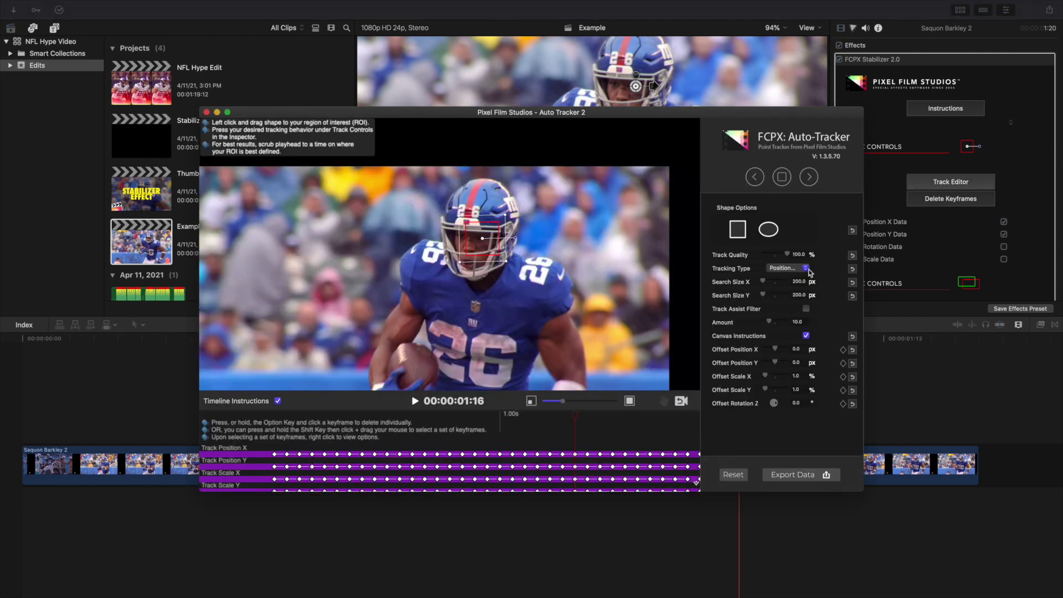
click(777, 477)
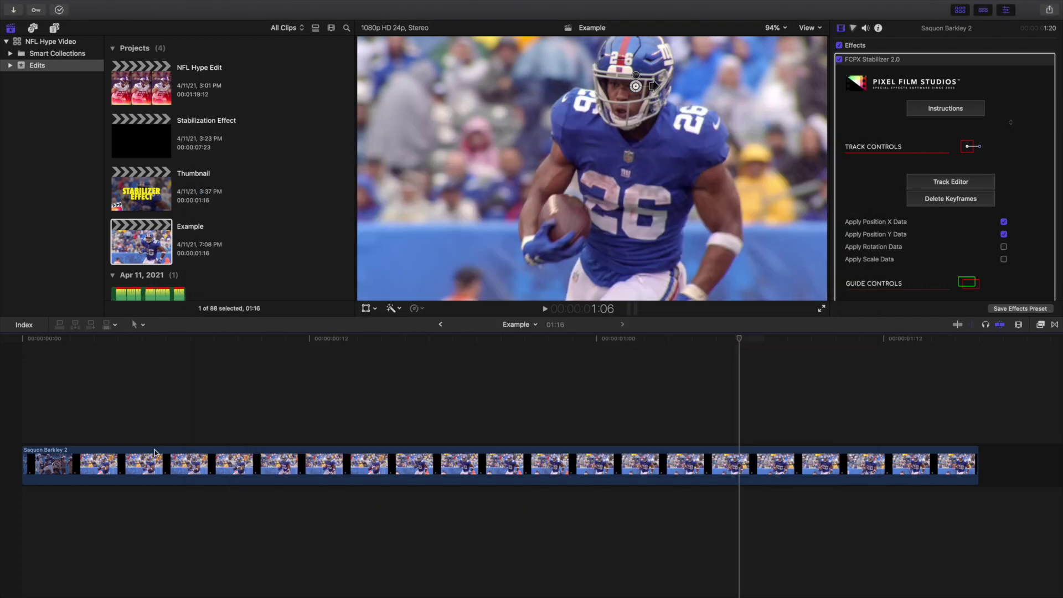
click(166, 435)
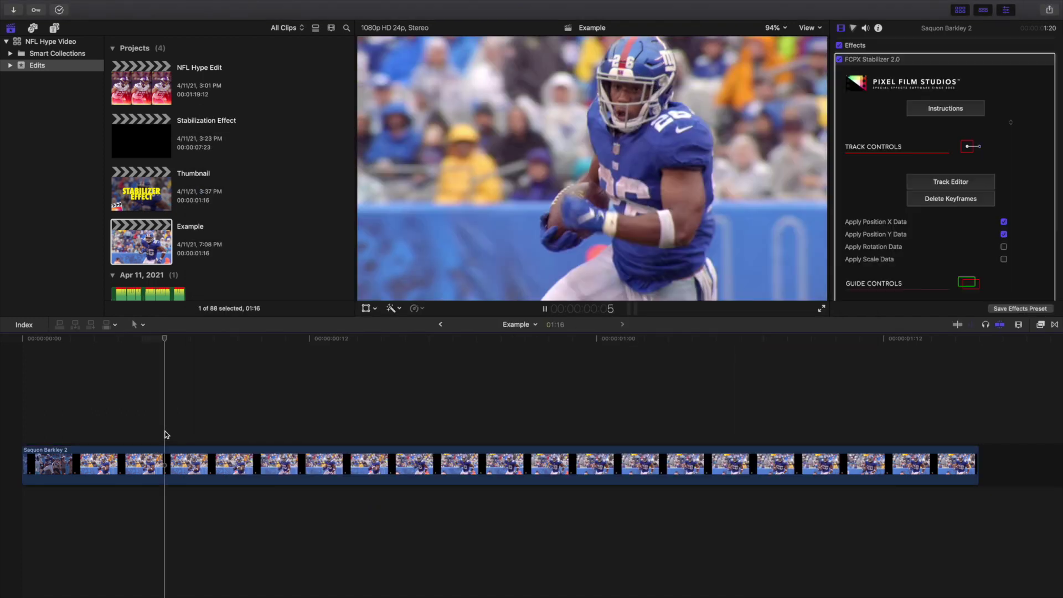
key(space)
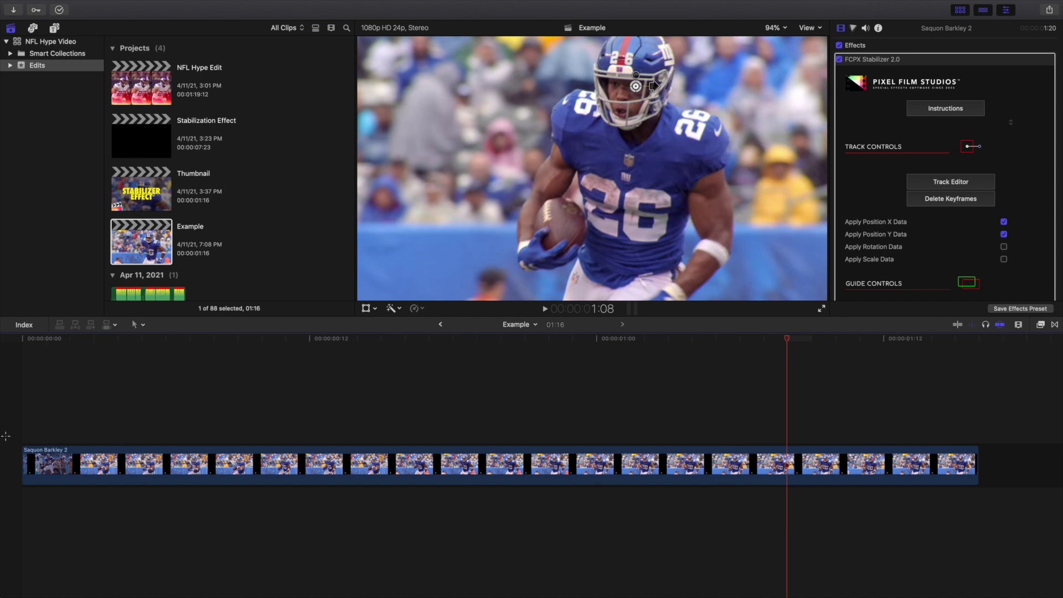
key(Home)
Delete the Example project and open the Stabilization Effect project
click(145, 241)
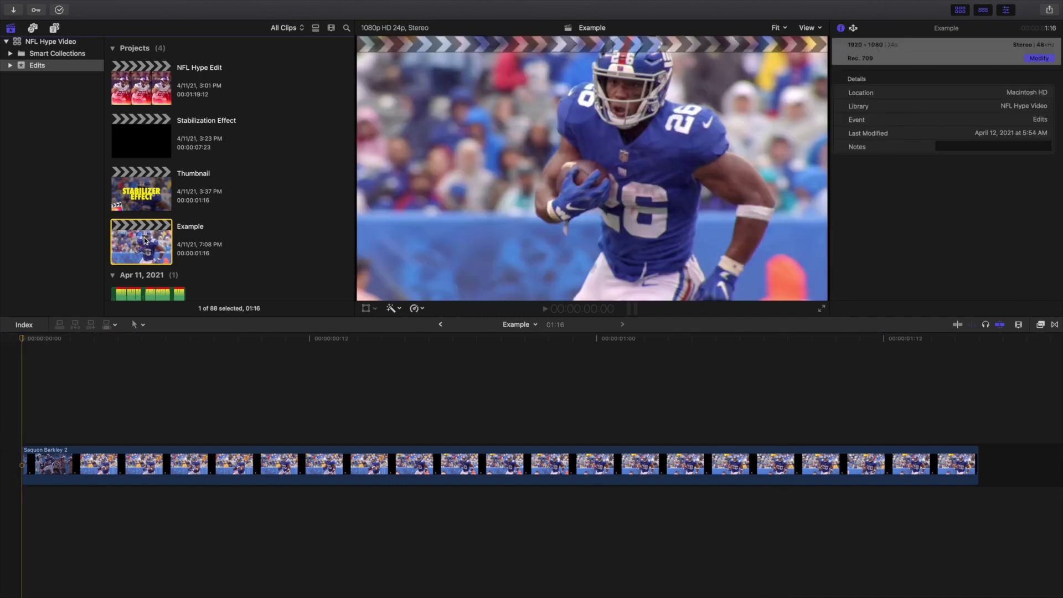
key(super+BackSpace)
click(142, 144)
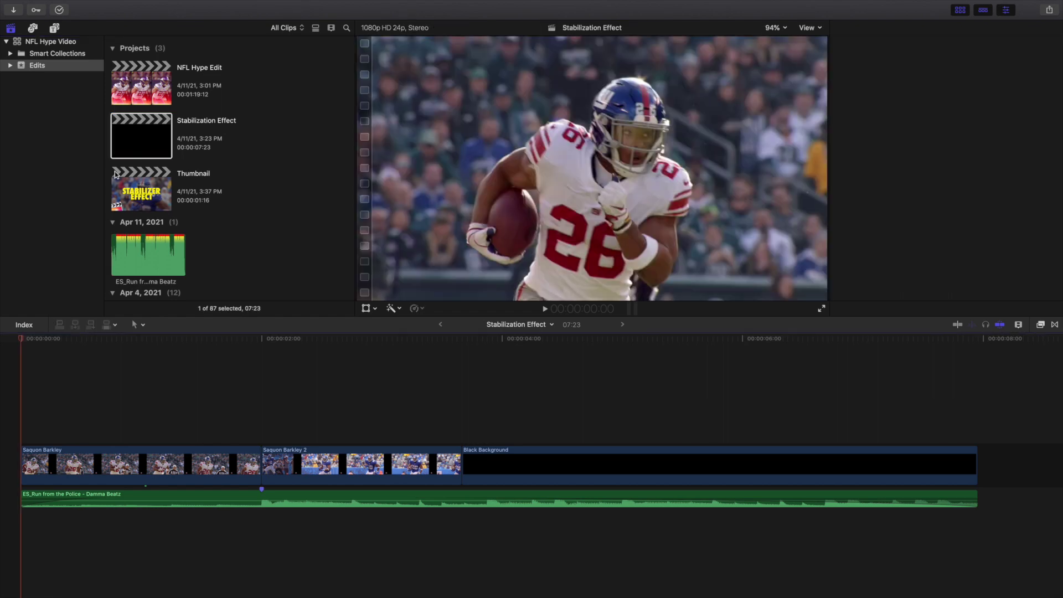
Play the Stabilization Effect project repeatedly from its start to review the finished stabilized clips with music
key(c)
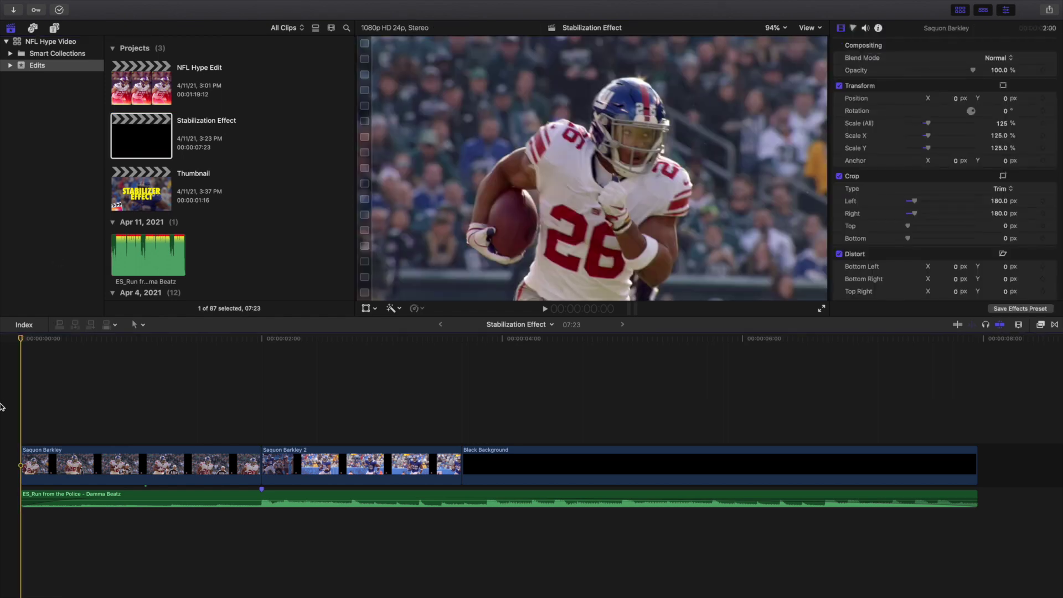
key(space)
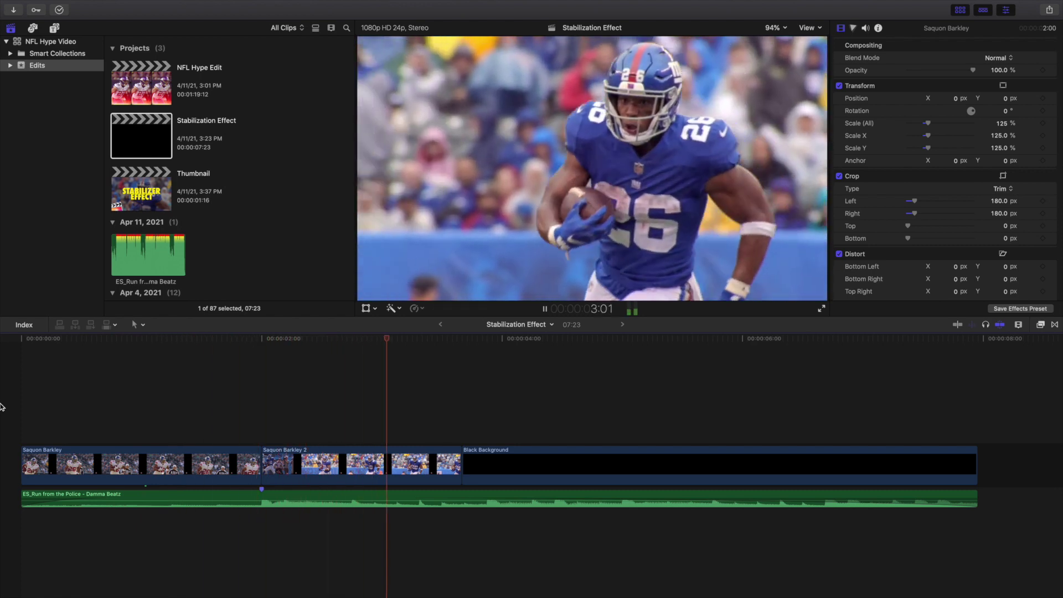
key(space)
key(Home)
key(space)
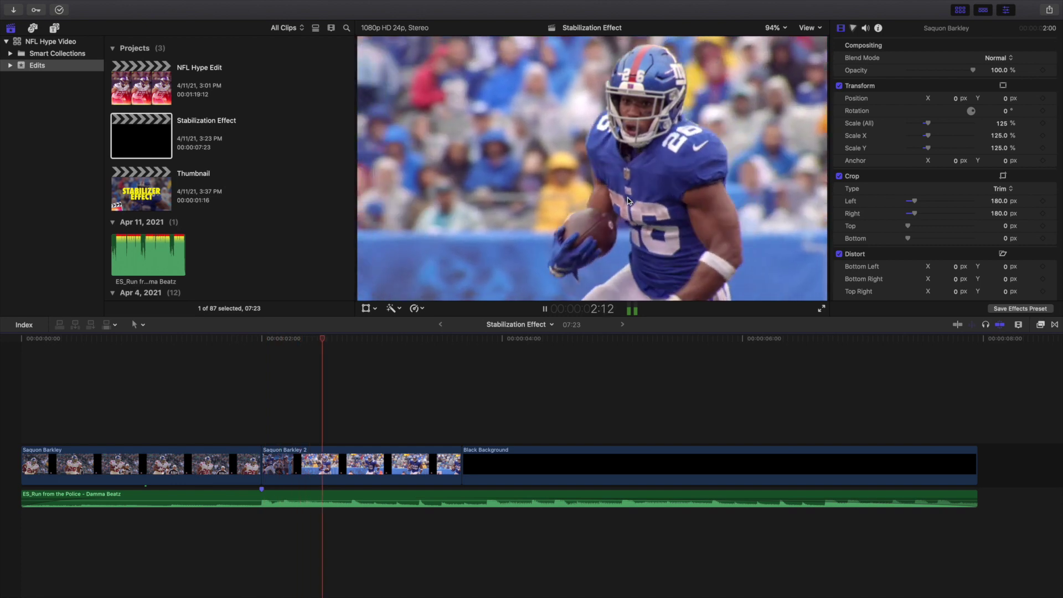
key(space)
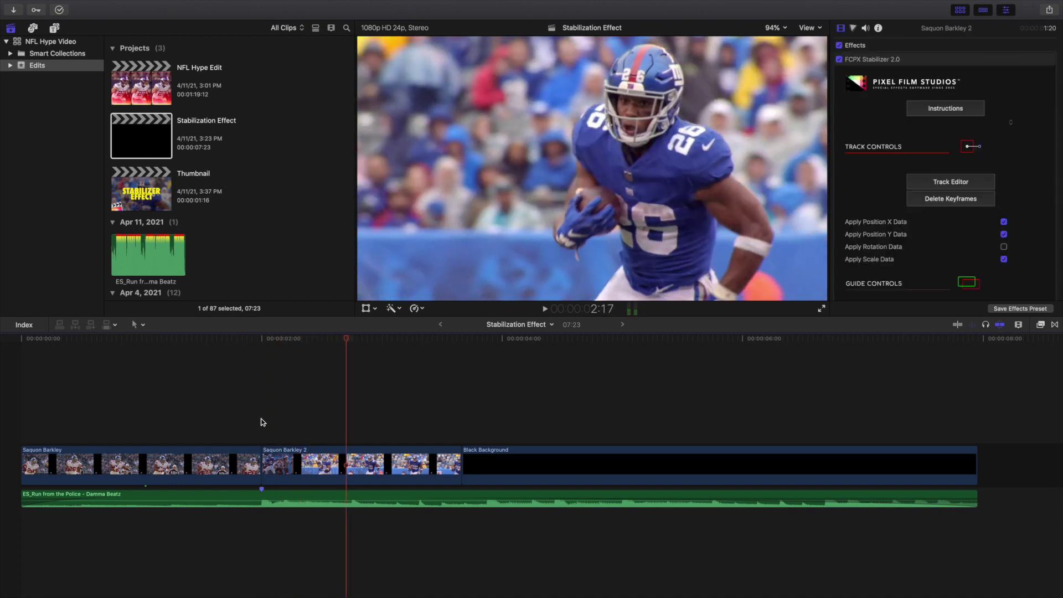
Play the second stabilized clip repeatedly from its start at 2:00 to check how steadily the helmet stays locked in the frame
click(262, 419)
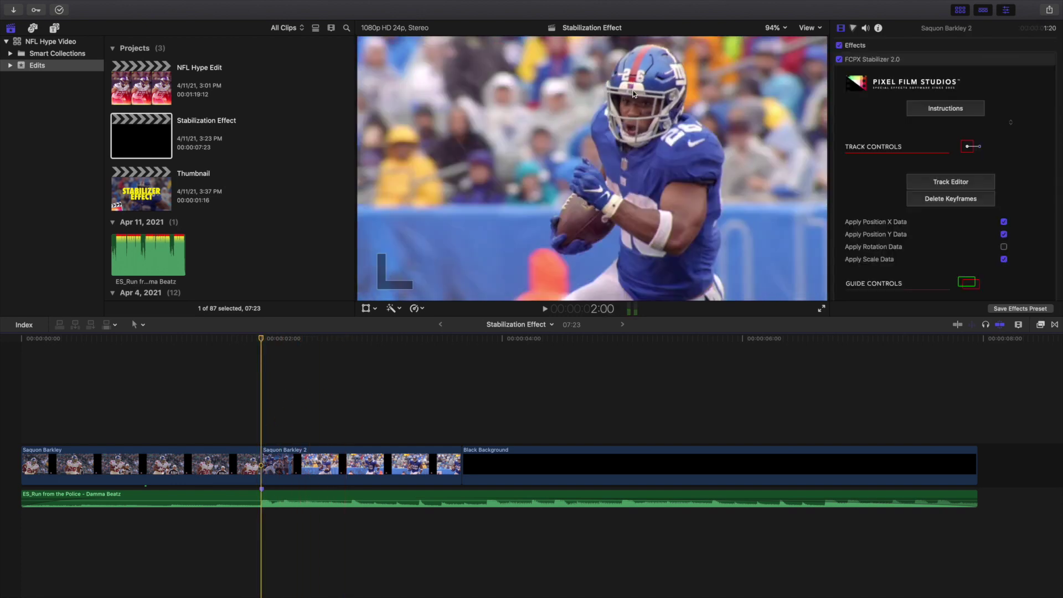
key(space)
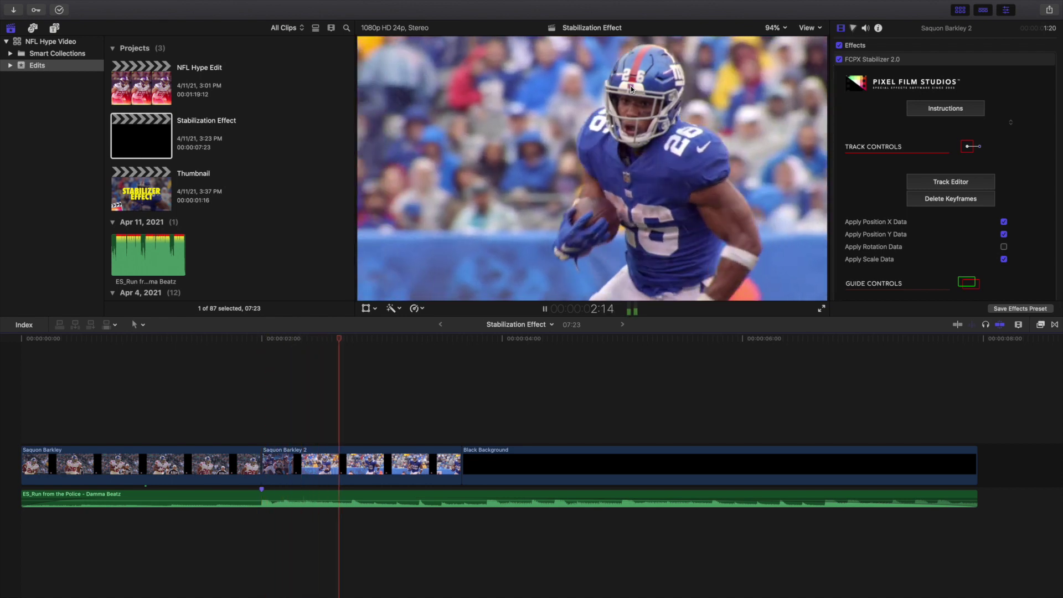
click(262, 410)
key(space)
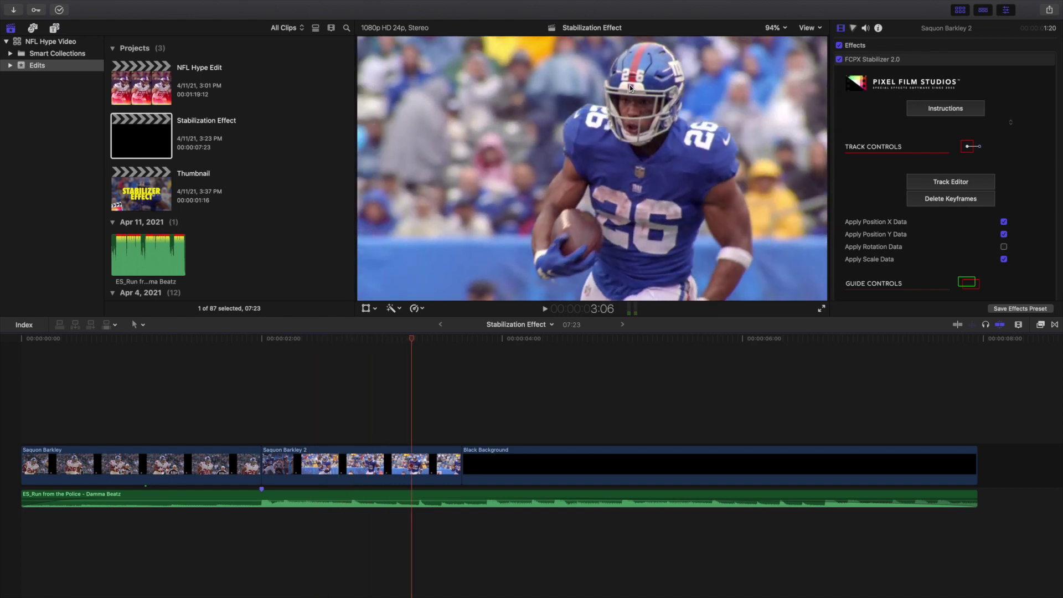
click(259, 402)
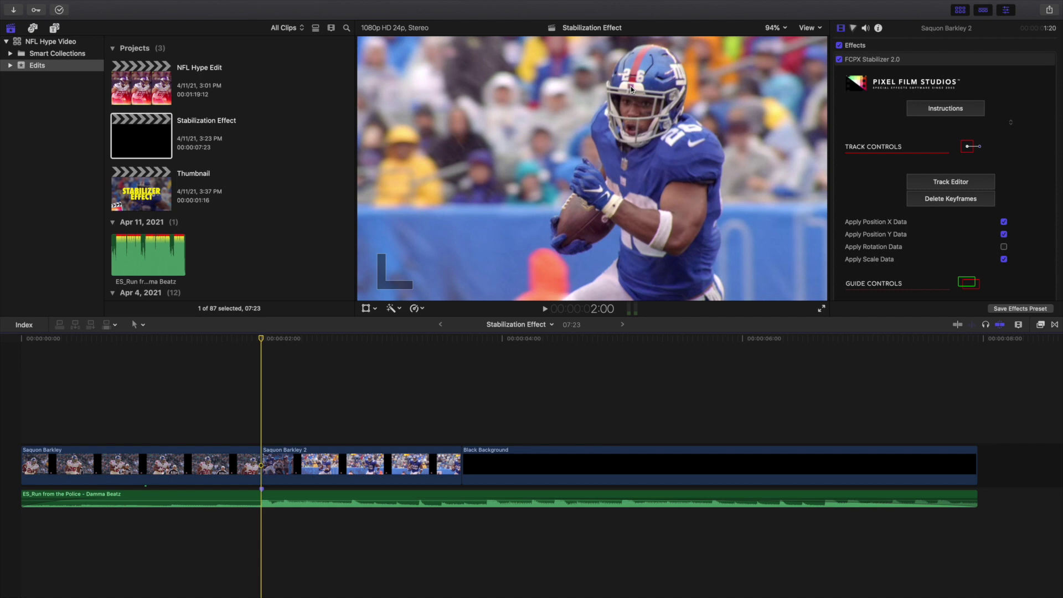
key(space)
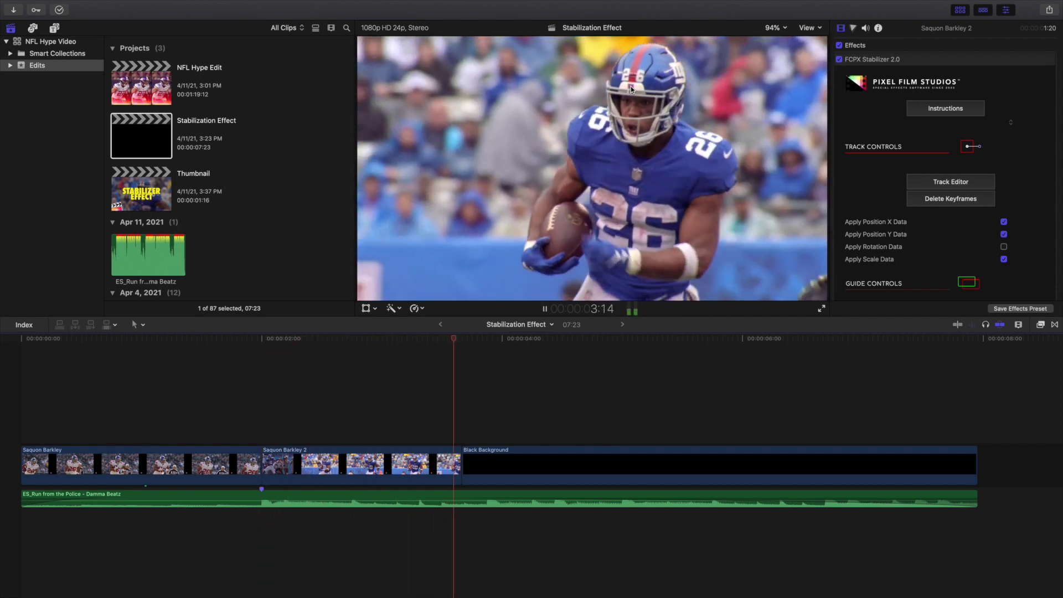
key(space)
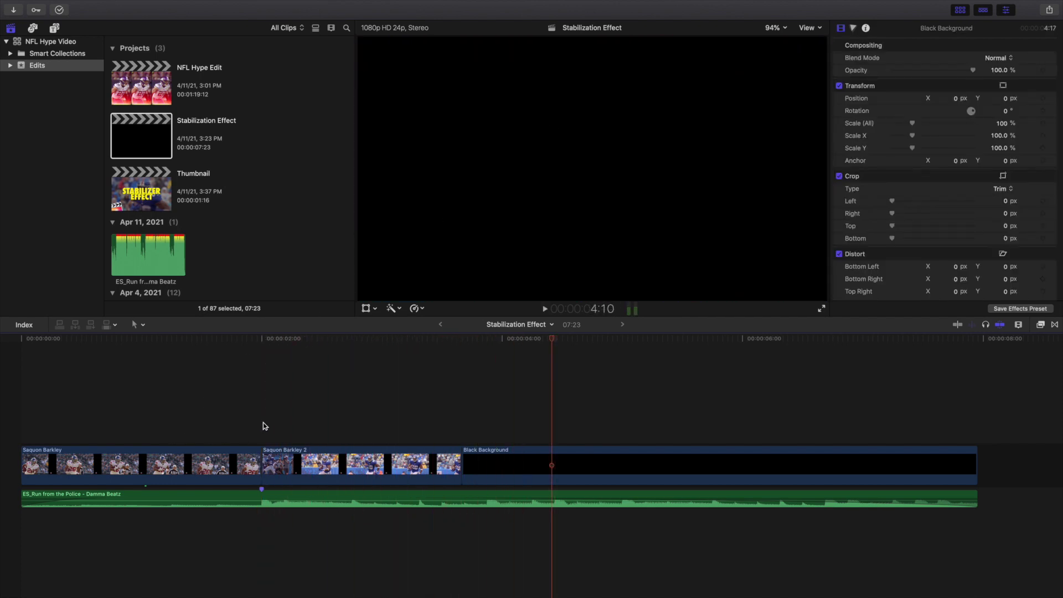
click(264, 425)
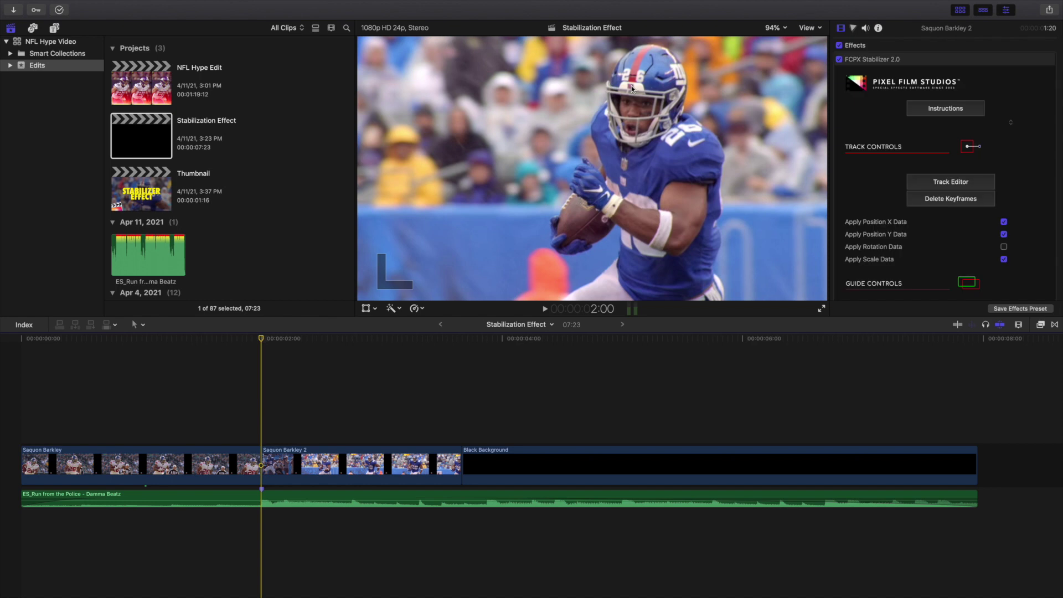
key(space)
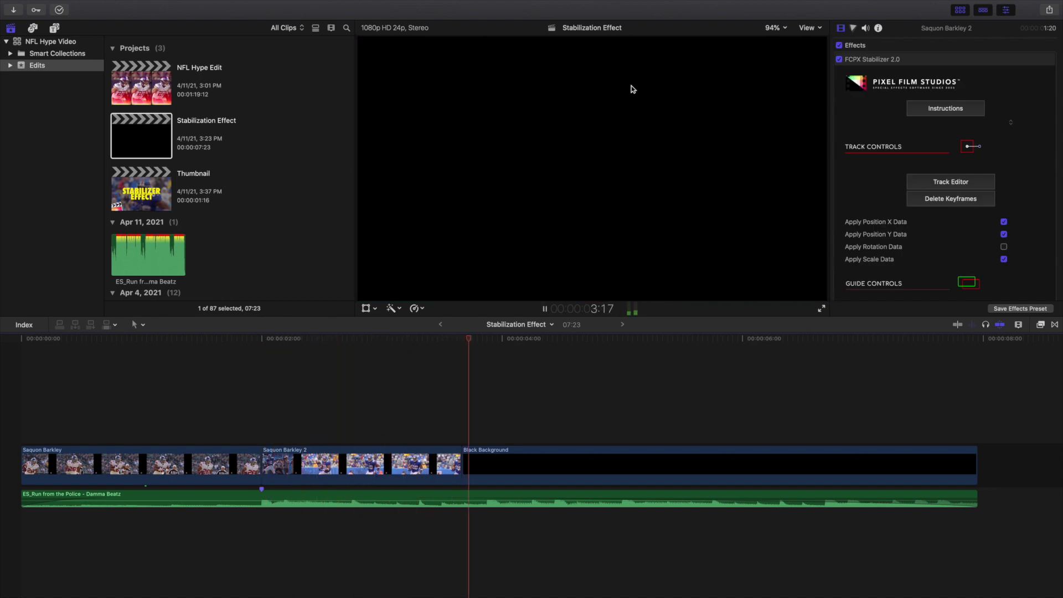
key(space)
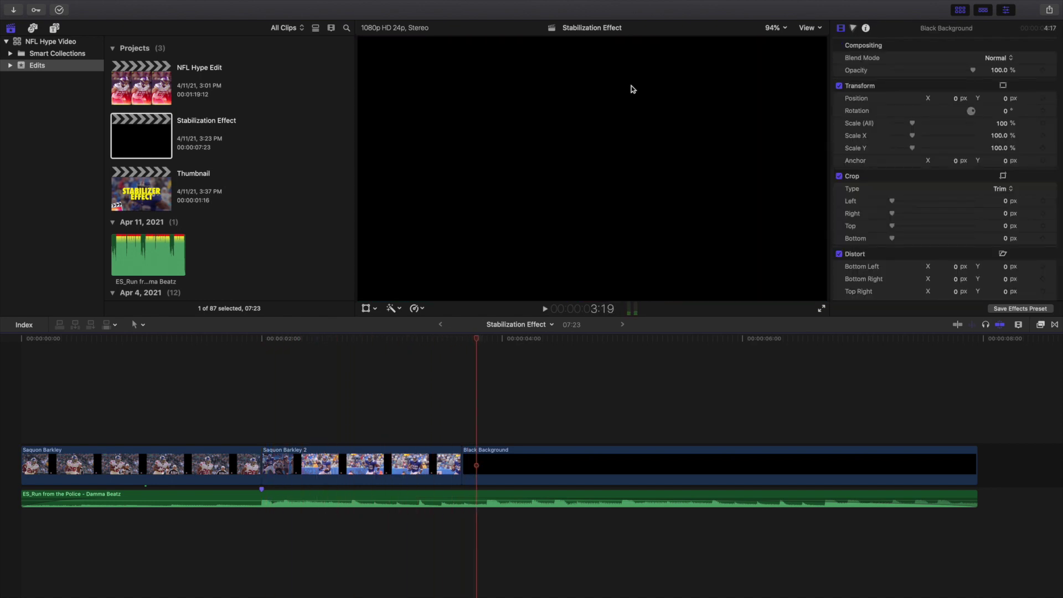
Play the Stabilization Effect project from its beginning to review the first stabilized clip
key(Home)
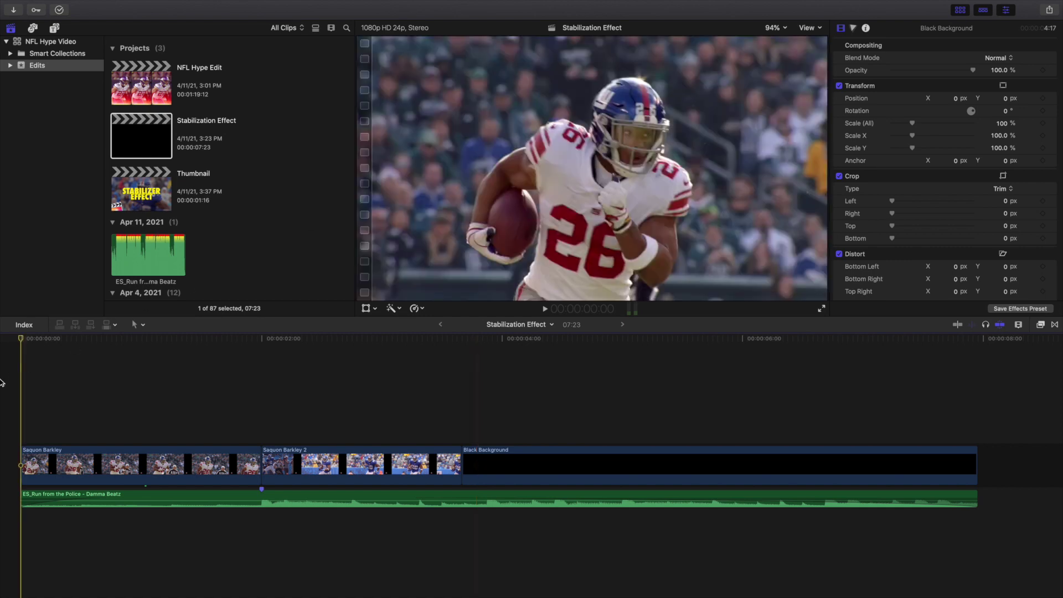
key(space)
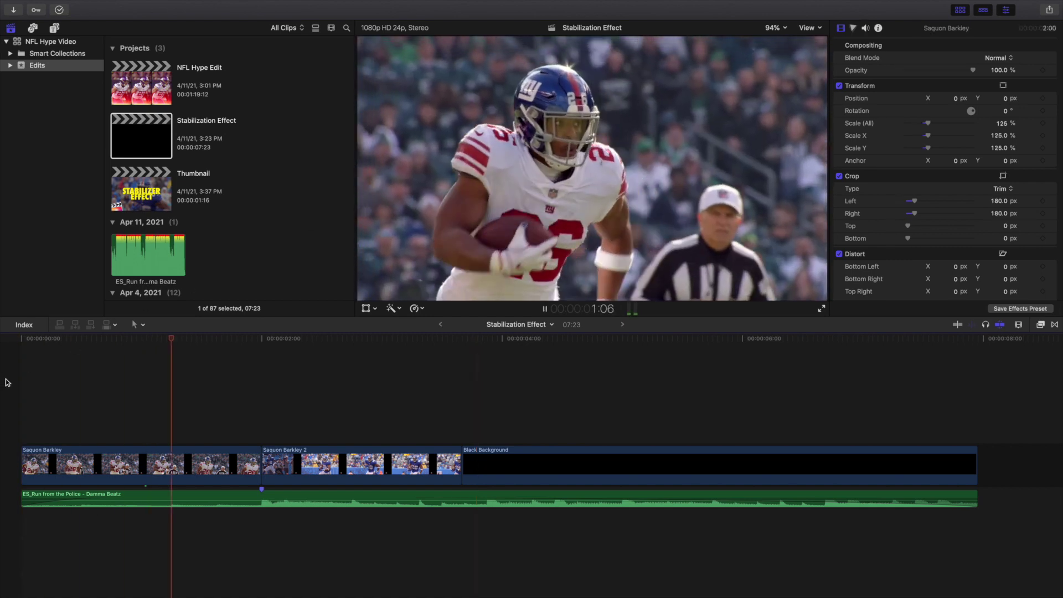